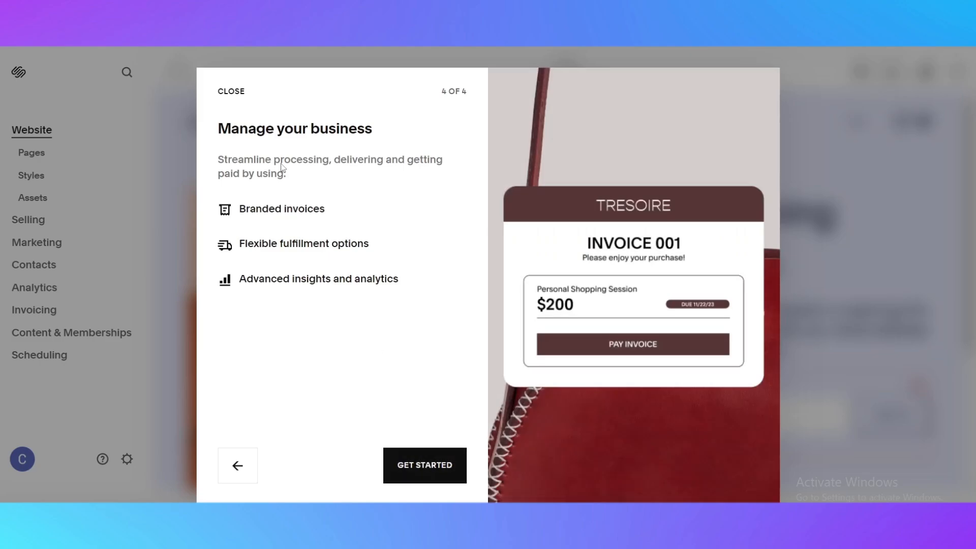
Close the welcome dialog and the invoicing tip on the dashboard.
left_click(218, 89)
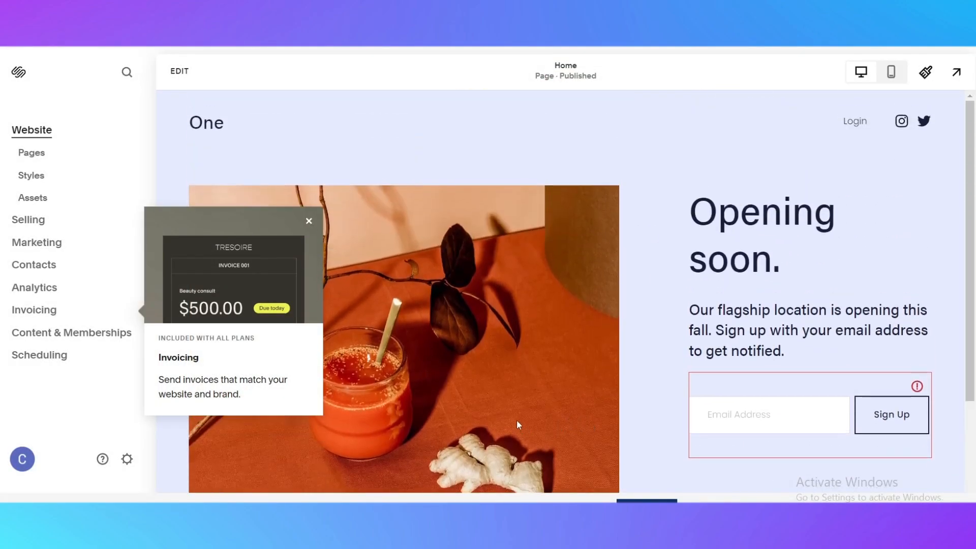
left_click(308, 221)
scroll(836, 242, "down", 3)
scroll(826, 248, "up", 3)
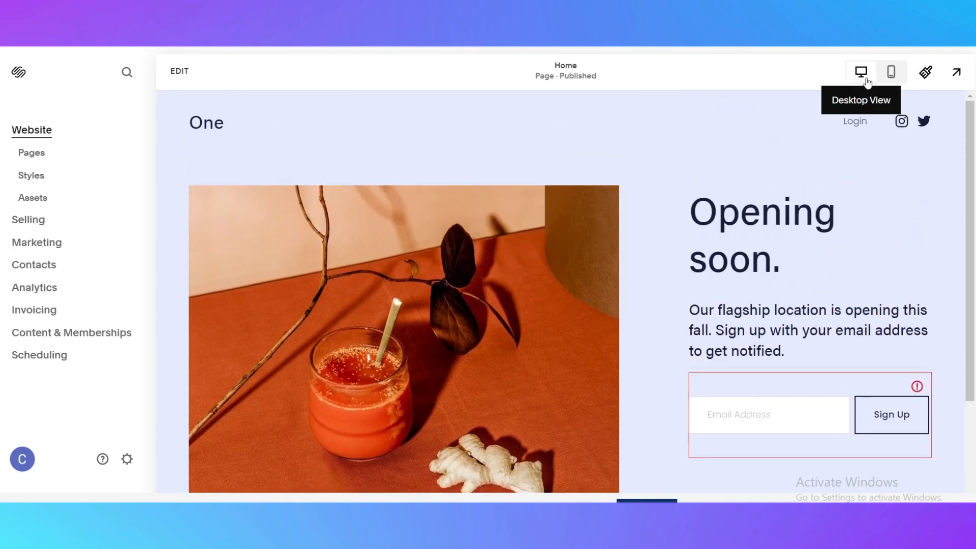
Preview the home page in mobile view and return to desktop view.
left_click(890, 76)
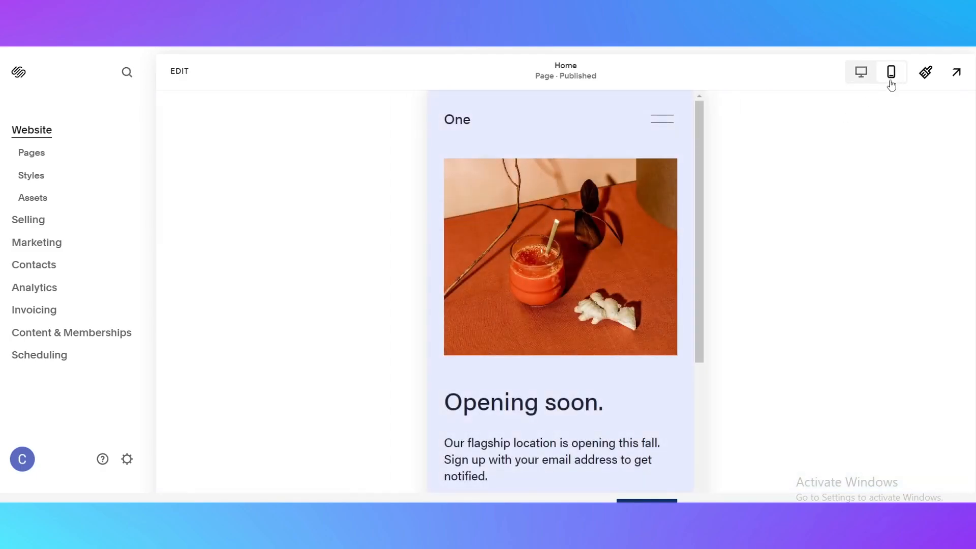
scroll(598, 202, "down", 5)
scroll(525, 293, "up", 5)
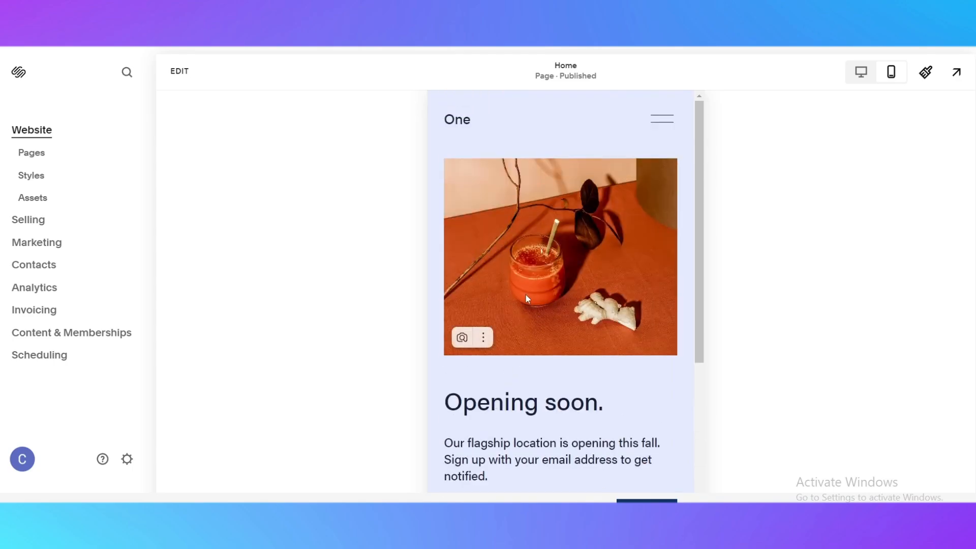
scroll(515, 232, "down", 5)
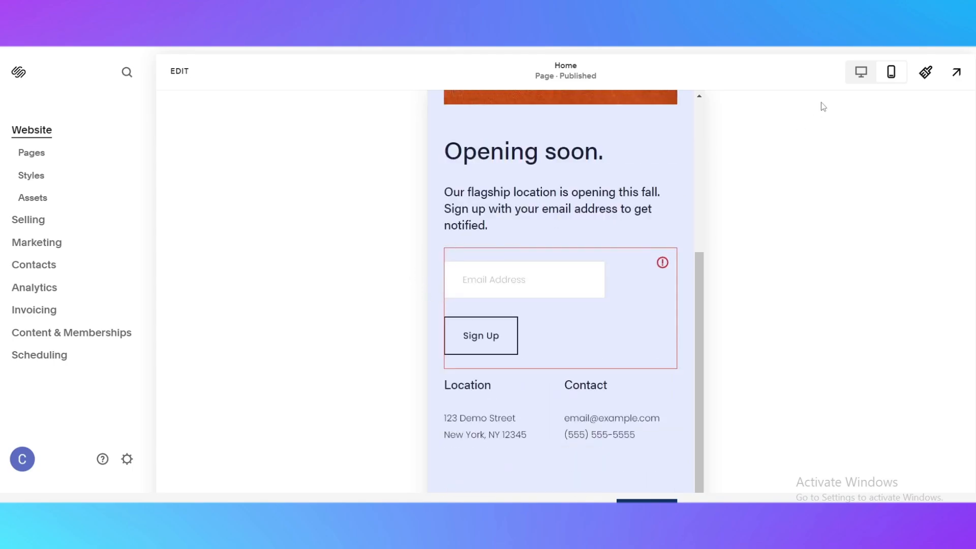
left_click(861, 72)
scroll(596, 246, "down", 3)
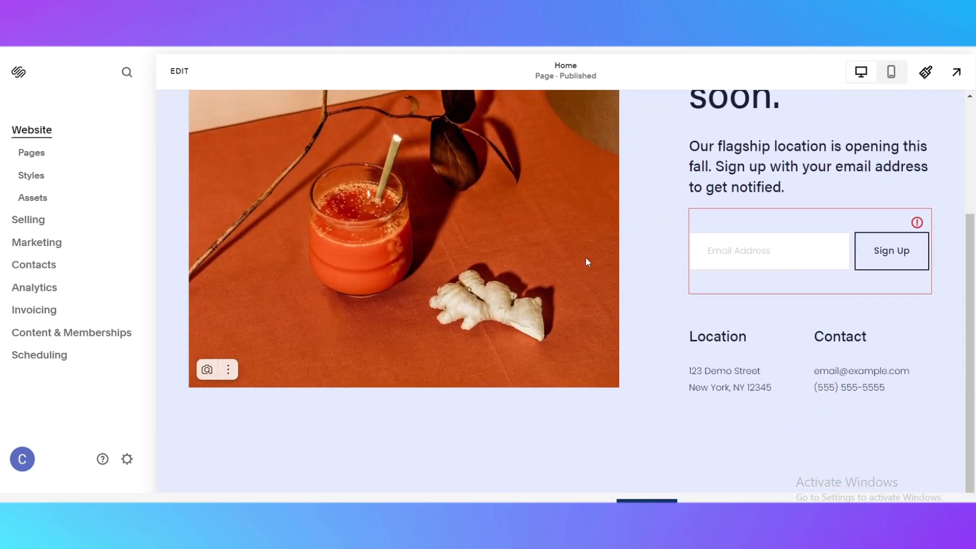
scroll(585, 258, "up", 3)
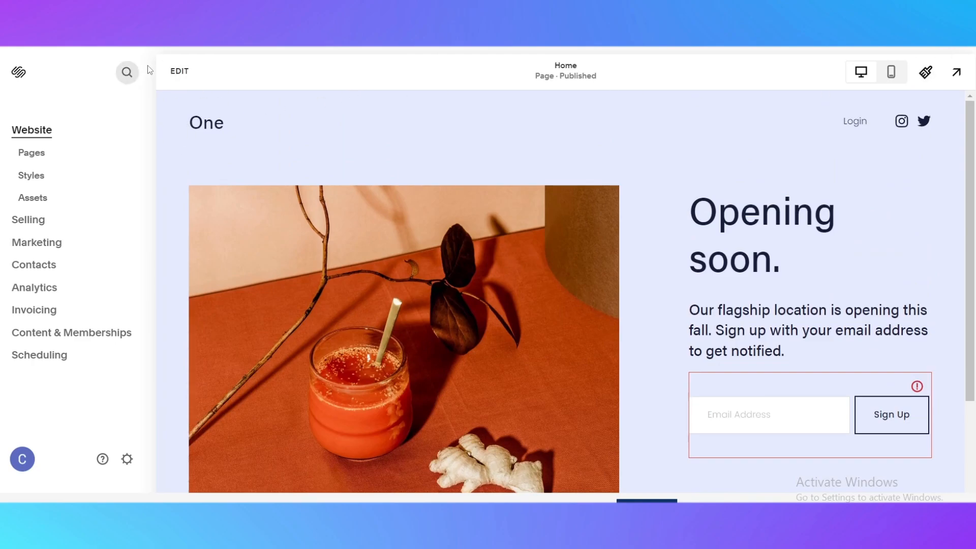
Open the home page for editing and review its header and first section.
left_click(184, 72)
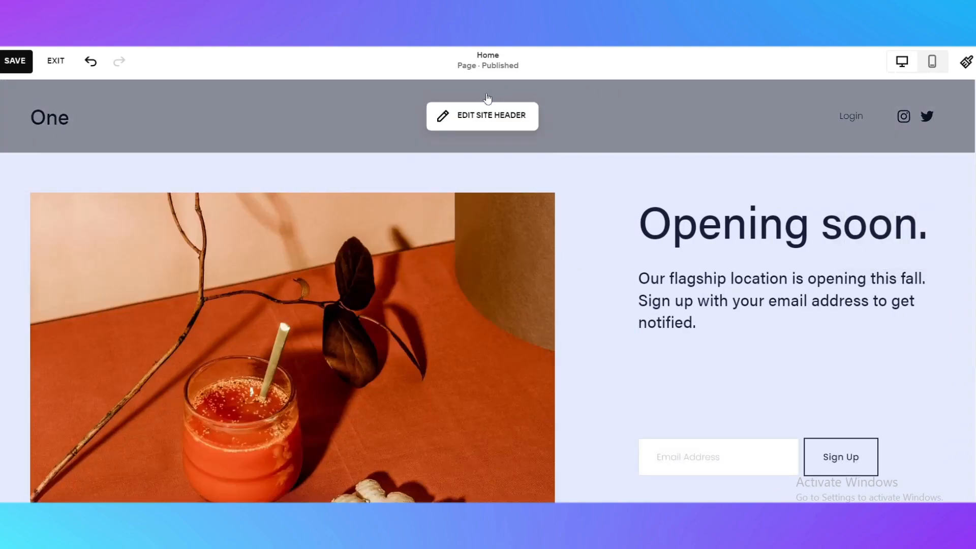
mouse_move(456, 105)
scroll(264, 246, "down", 5)
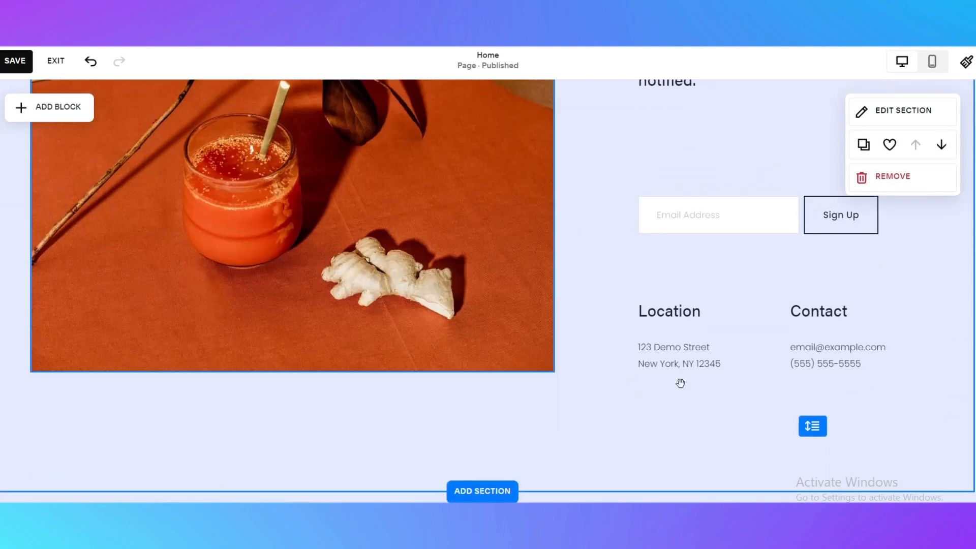
scroll(647, 412, "up", 5)
mouse_move(582, 133)
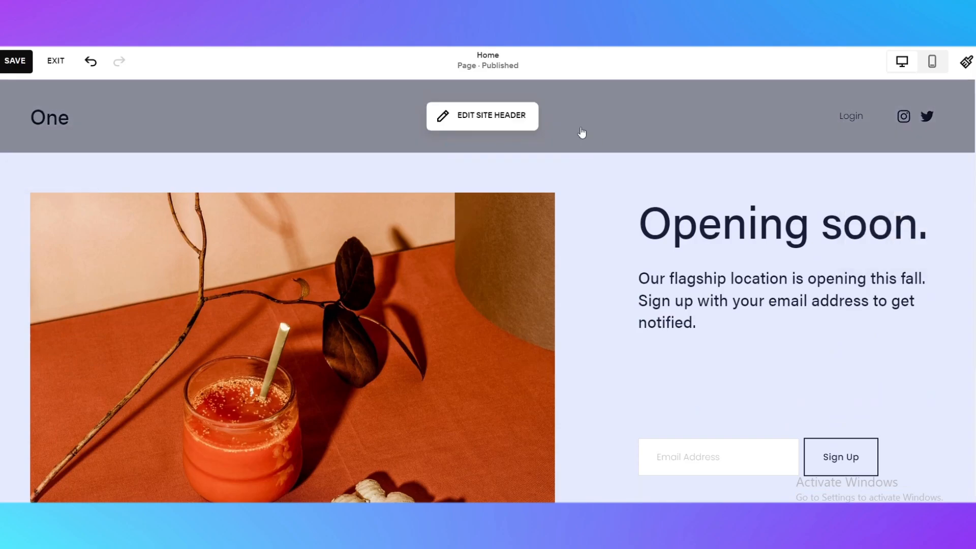
scroll(742, 182, "down", 5)
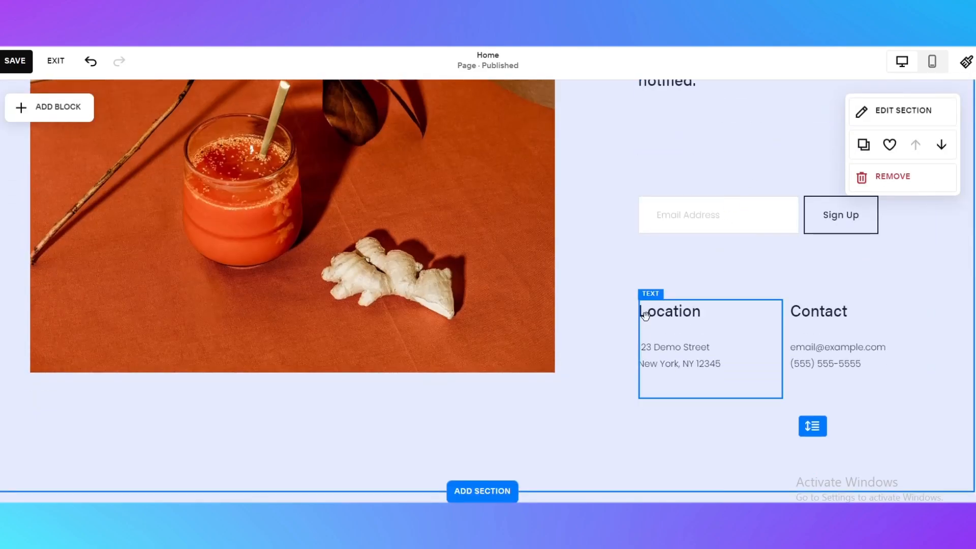
scroll(503, 472, "up", 5)
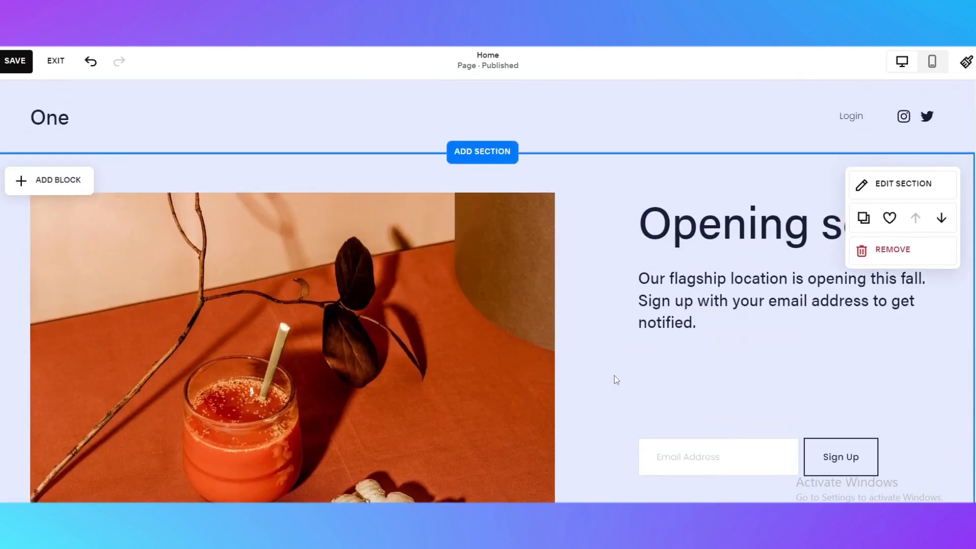
scroll(656, 320, "down", 5)
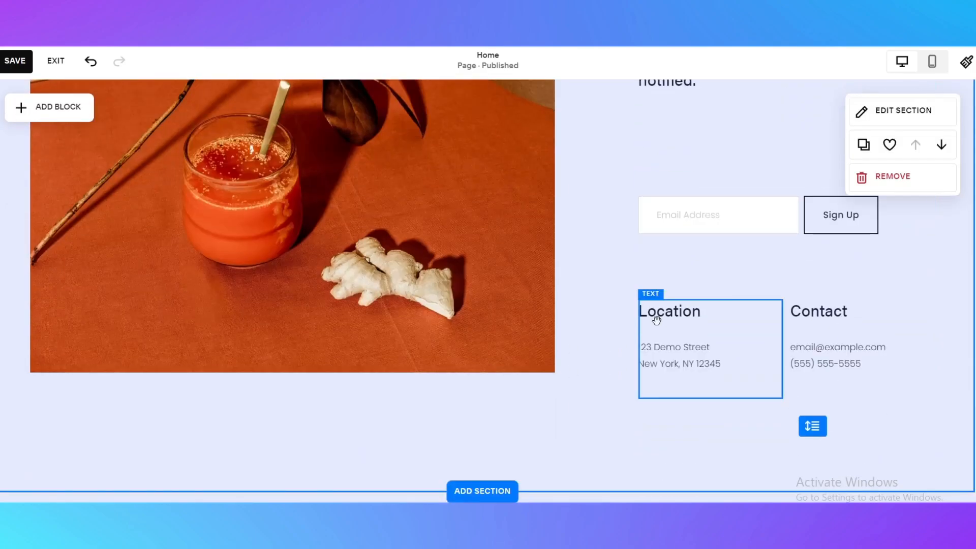
scroll(405, 172, "up", 5)
scroll(505, 157, "down", 5)
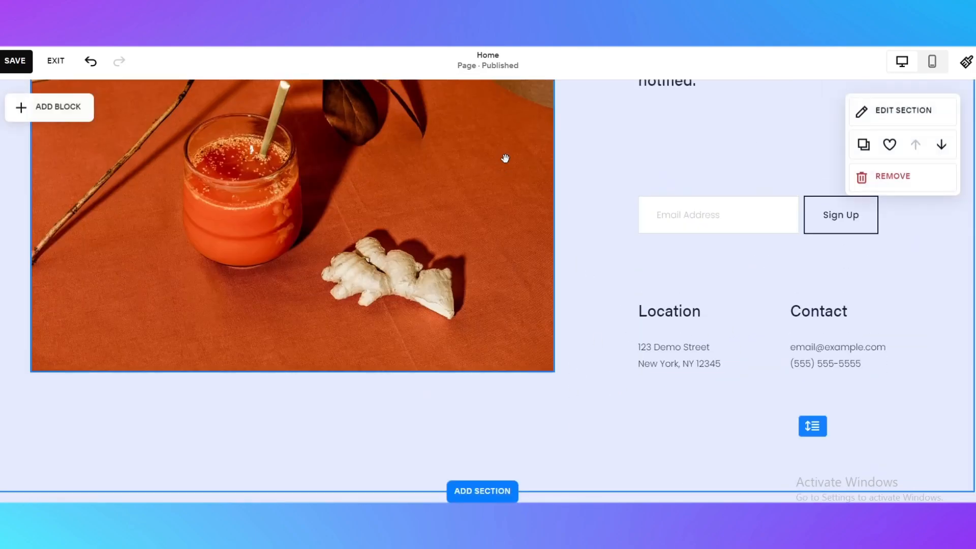
Open the Add a Section panel beneath the first section and browse the Intro layouts.
left_click(481, 488)
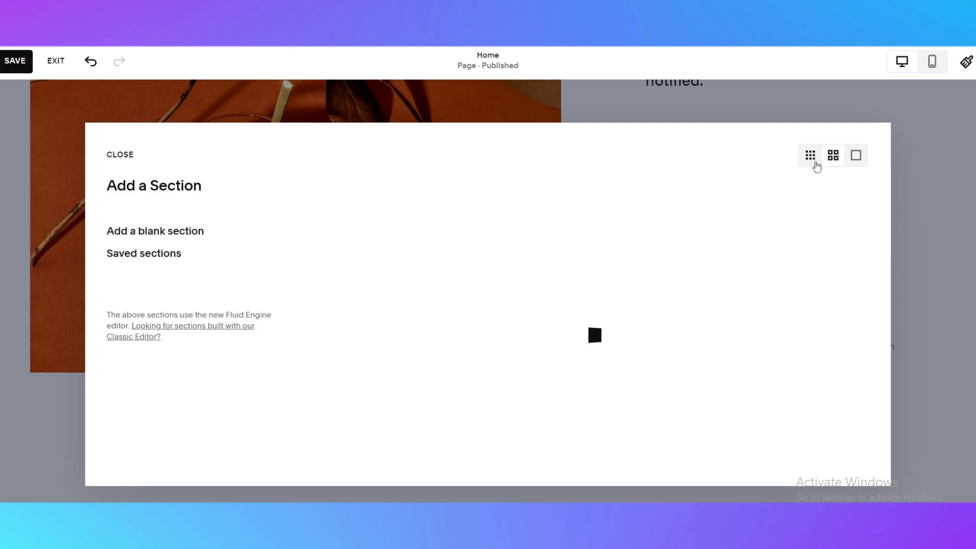
scroll(429, 239, "down", 5)
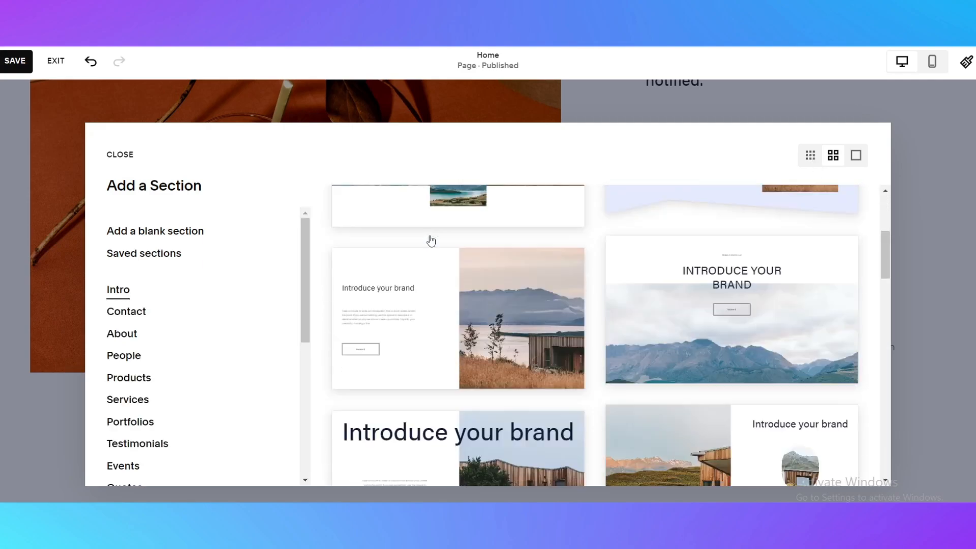
scroll(730, 328, "up", 5)
scroll(176, 336, "down", 3)
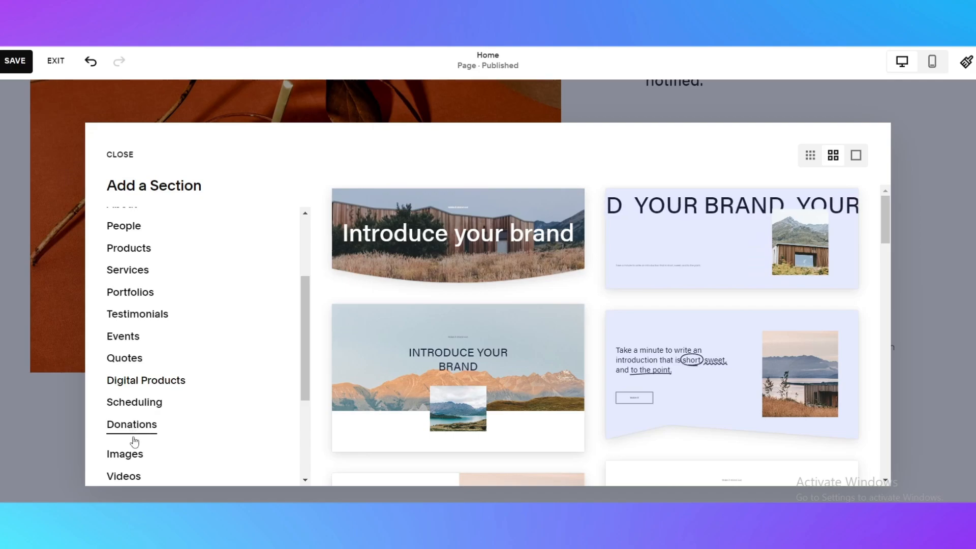
scroll(135, 445, "up", 3)
Browse the About category's section layouts.
left_click(129, 336)
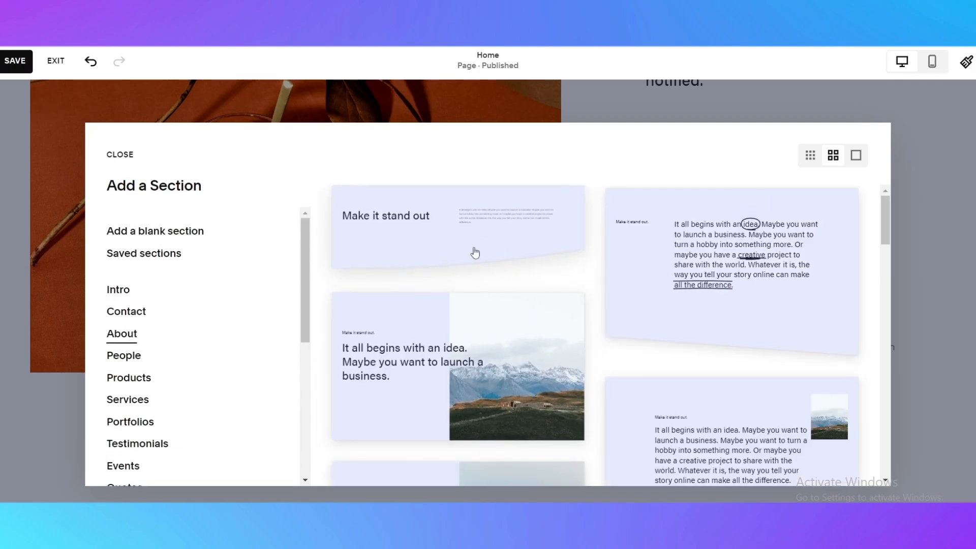
scroll(474, 253, "down", 10)
scroll(554, 343, "up", 3)
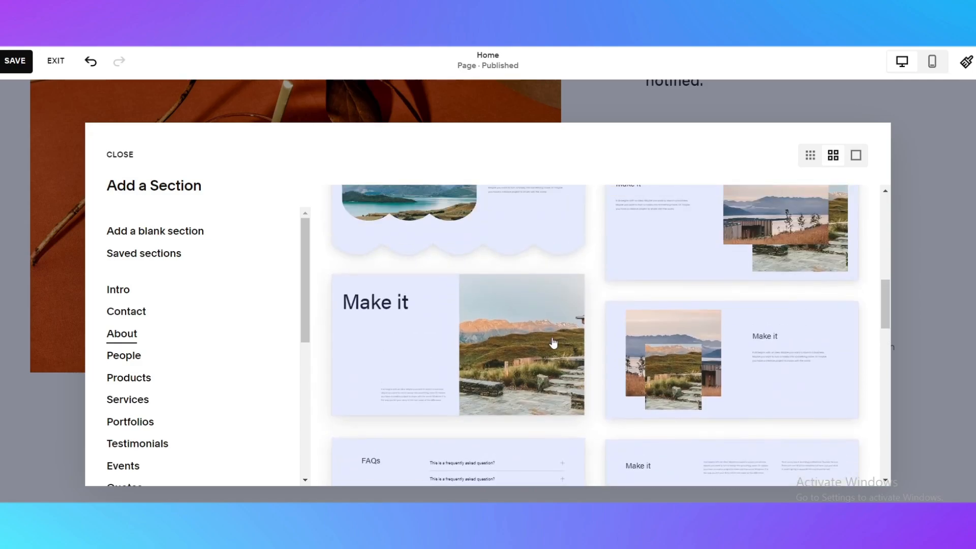
scroll(663, 330, "down", 1)
scroll(671, 371, "up", 3)
scroll(671, 373, "down", 3)
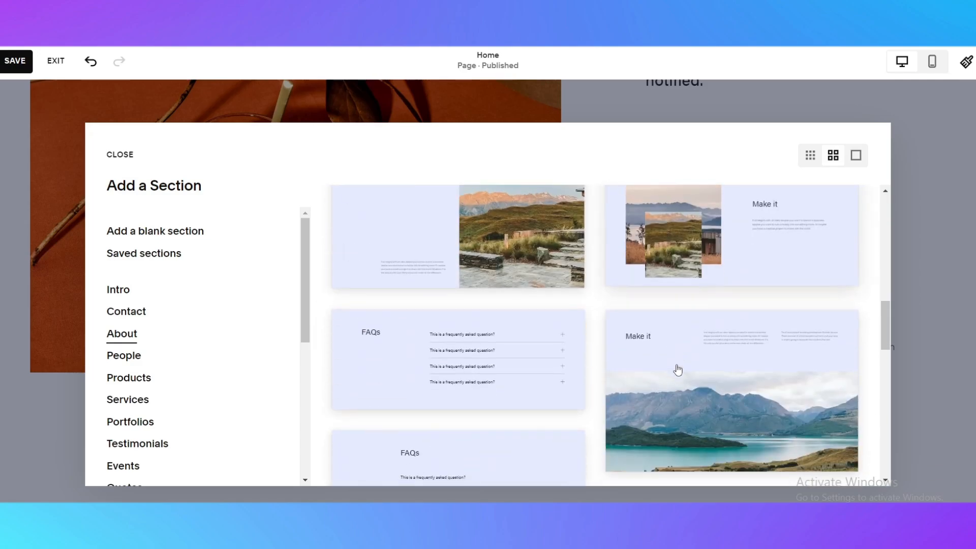
scroll(490, 338, "down", 2)
scroll(475, 338, "up", 1)
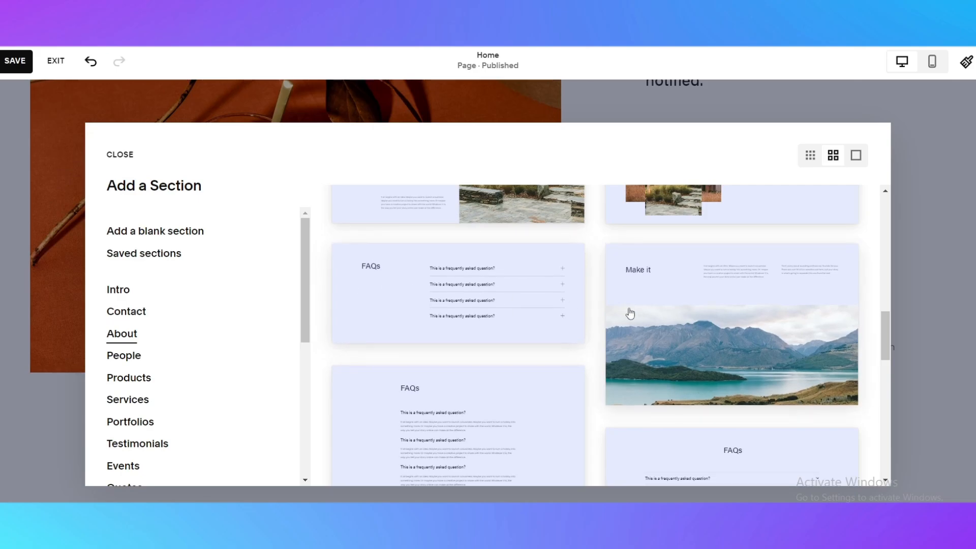
scroll(688, 342, "down", 3)
scroll(676, 344, "up", 3)
scroll(676, 341, "up", 3)
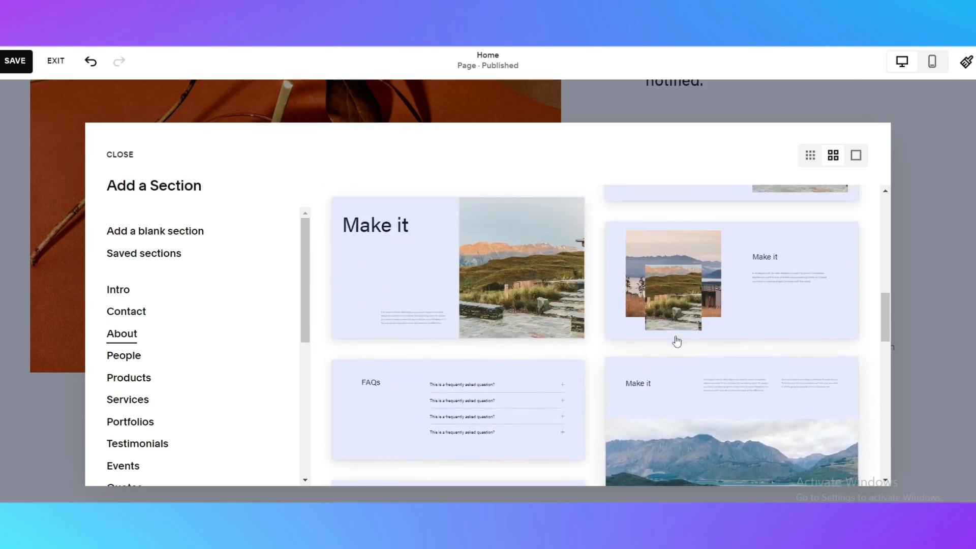
scroll(460, 366, "up", 3)
scroll(758, 344, "up", 4)
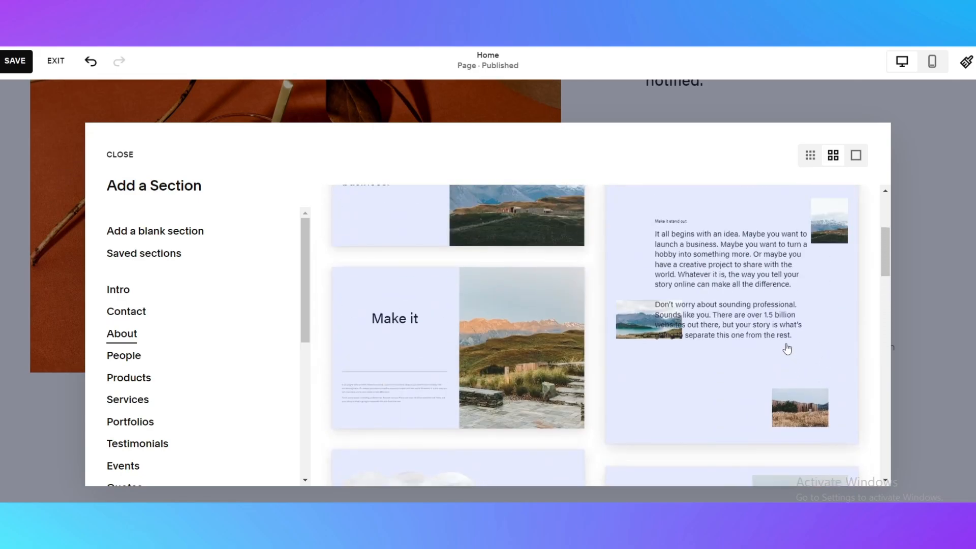
scroll(523, 363, "down", 10)
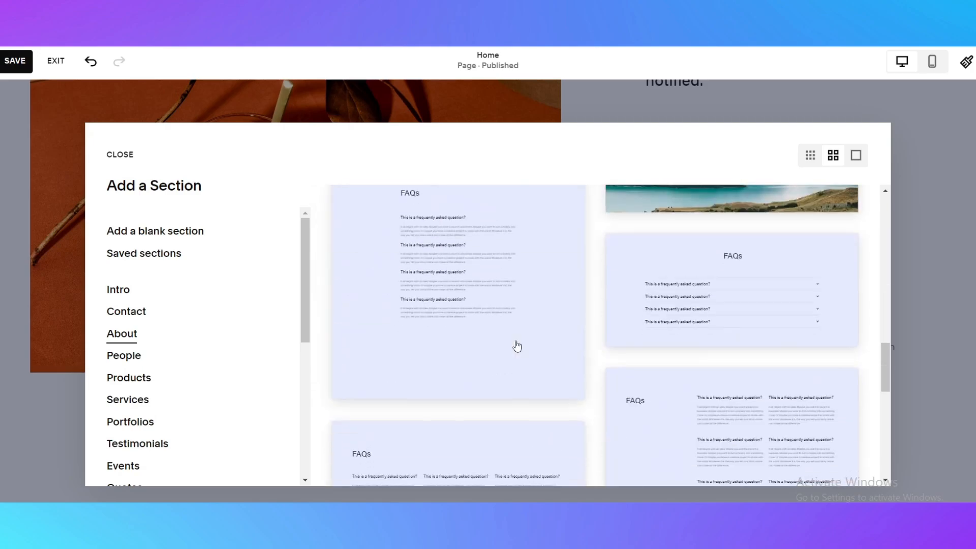
scroll(515, 334, "down", 4)
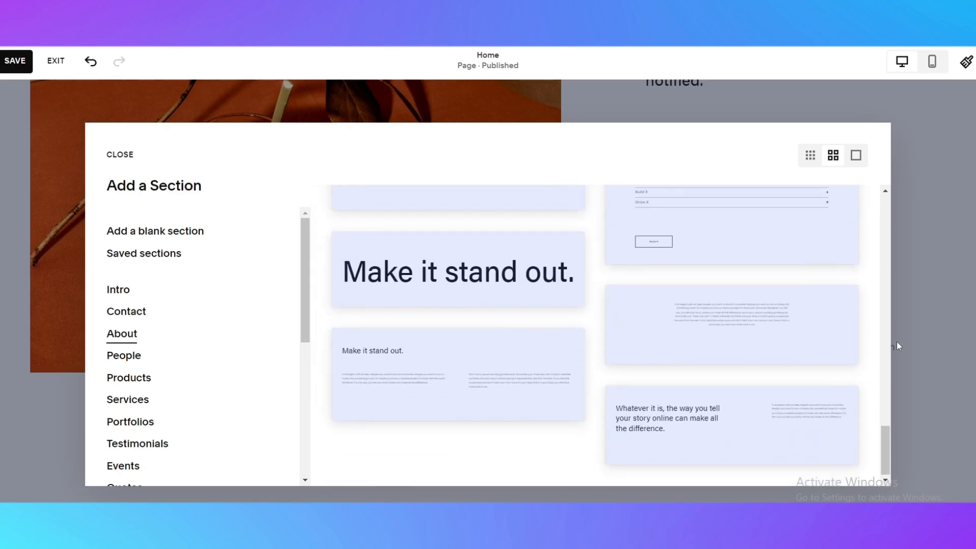
scroll(432, 319, "up", 4)
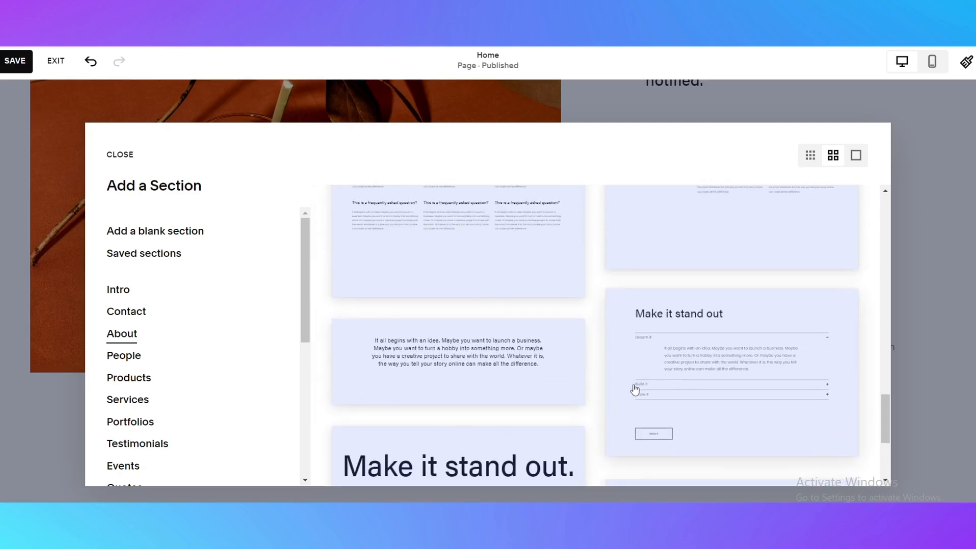
scroll(610, 371, "up", 3)
scroll(554, 364, "down", 4)
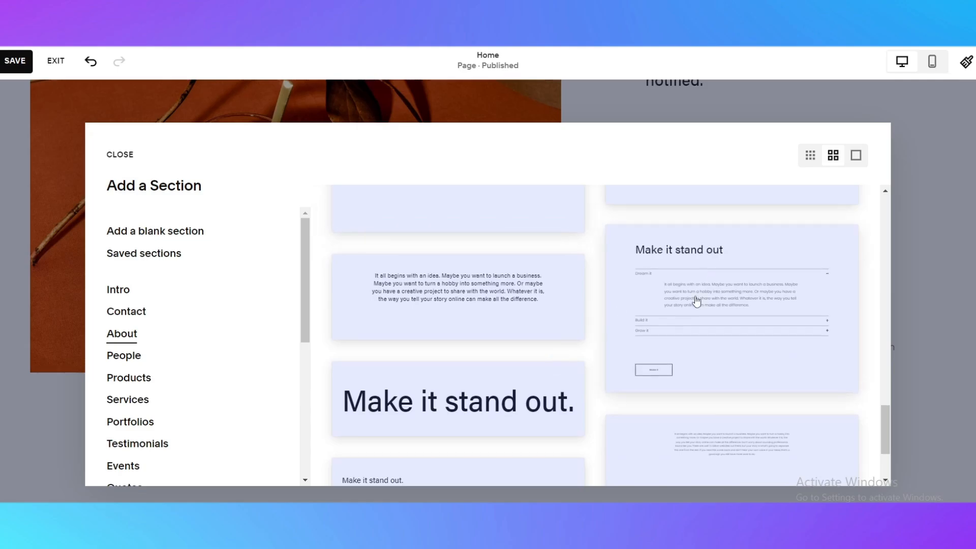
scroll(661, 305, "up", 4)
Add the 'Join the team' layout from the People category as a new section.
left_click(138, 355)
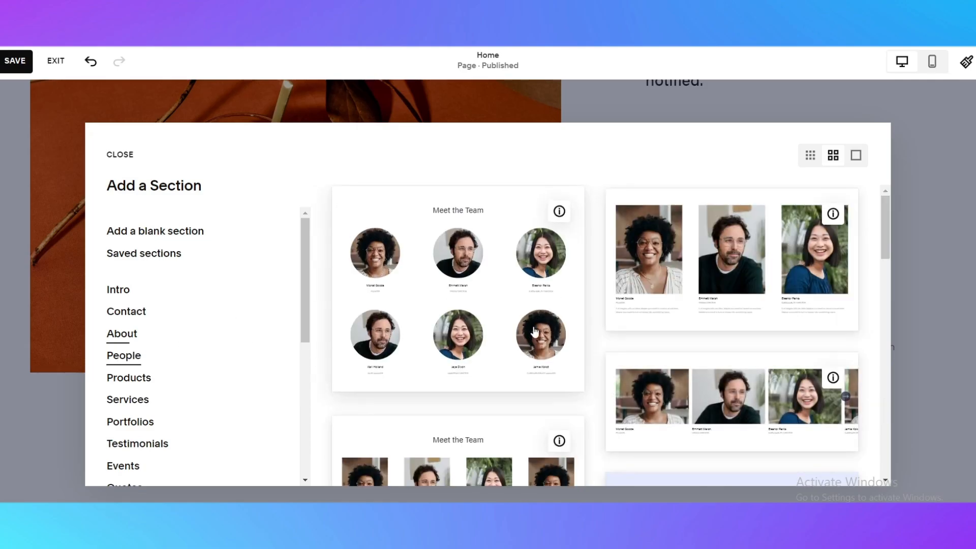
scroll(460, 300, "down", 4)
scroll(437, 331, "up", 4)
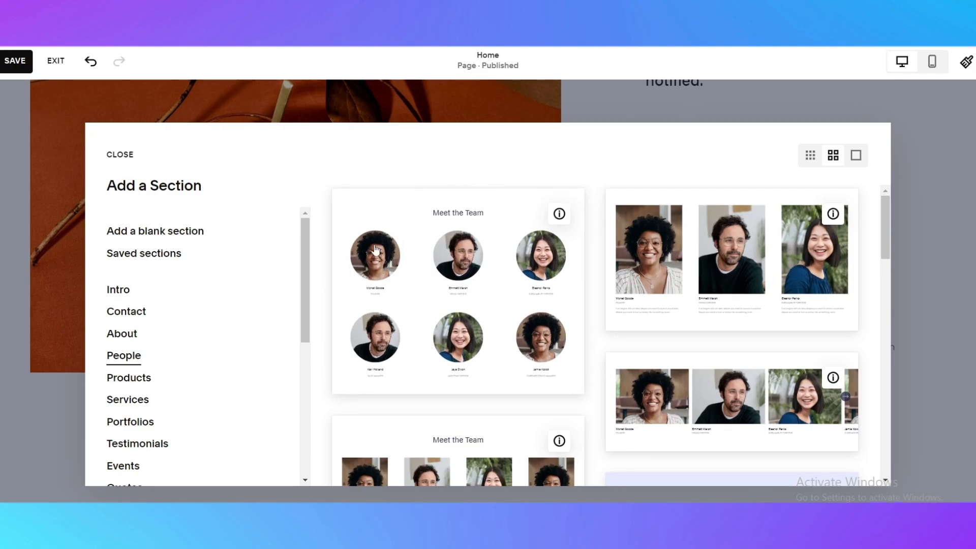
scroll(671, 227, "down", 2)
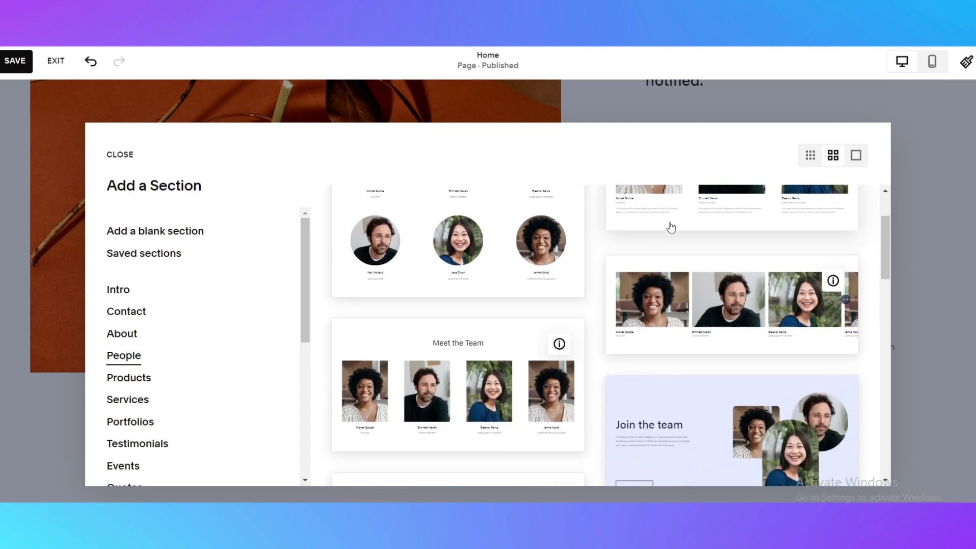
scroll(523, 305, "down", 5)
scroll(676, 349, "up", 3)
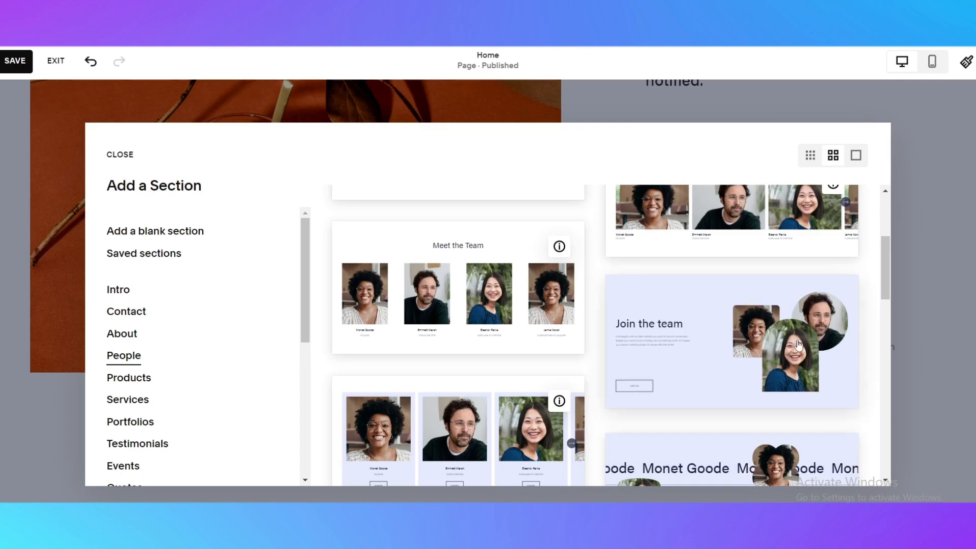
left_click(706, 344)
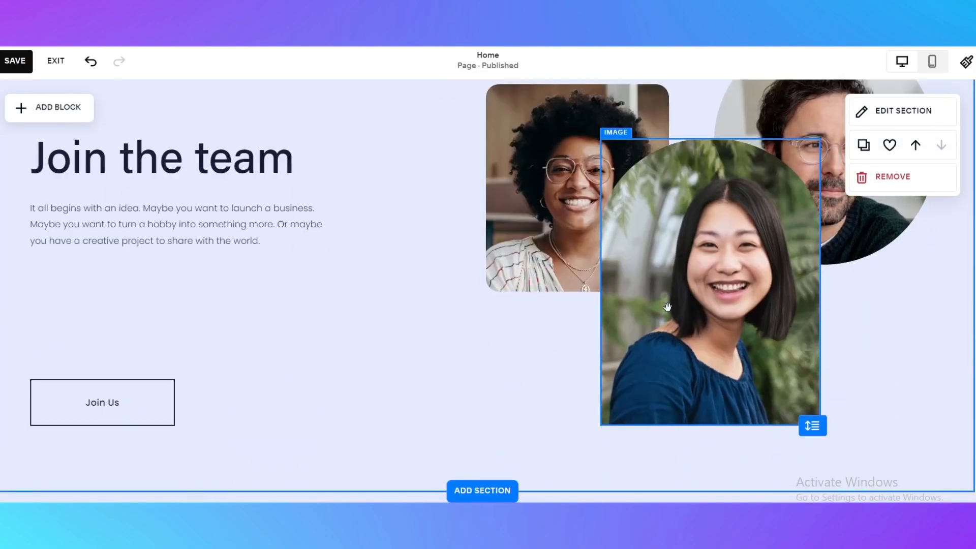
Select text in the new section's 'Join the team' text block.
scroll(305, 376, "up", 4)
scroll(600, 363, "down", 3)
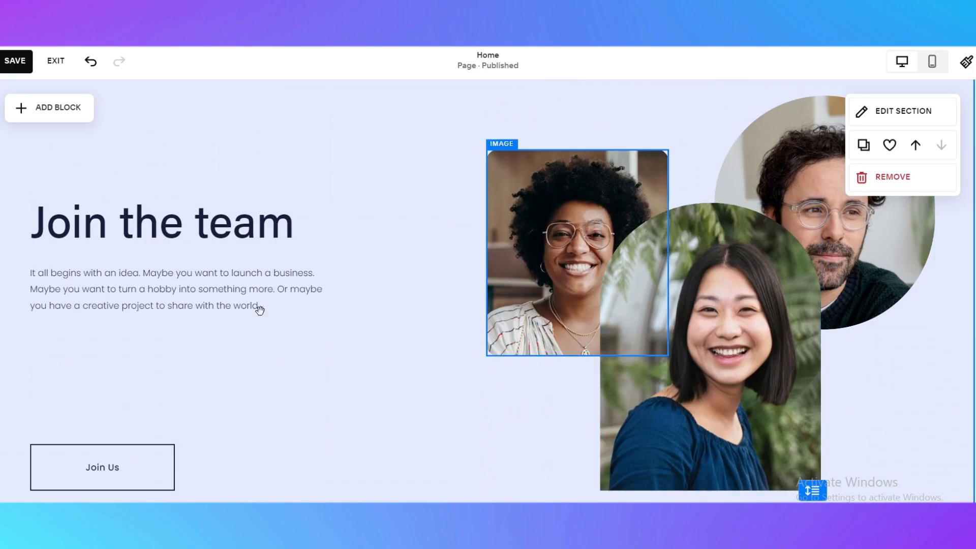
left_click(151, 262)
left_click(185, 258)
left_click_drag(184, 258, 47, 225)
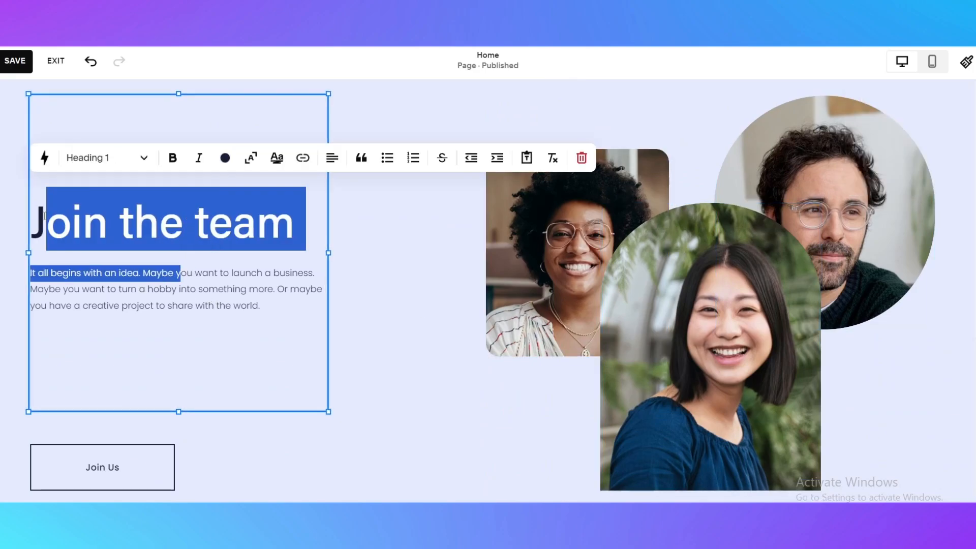
left_click(210, 295)
left_click(289, 325)
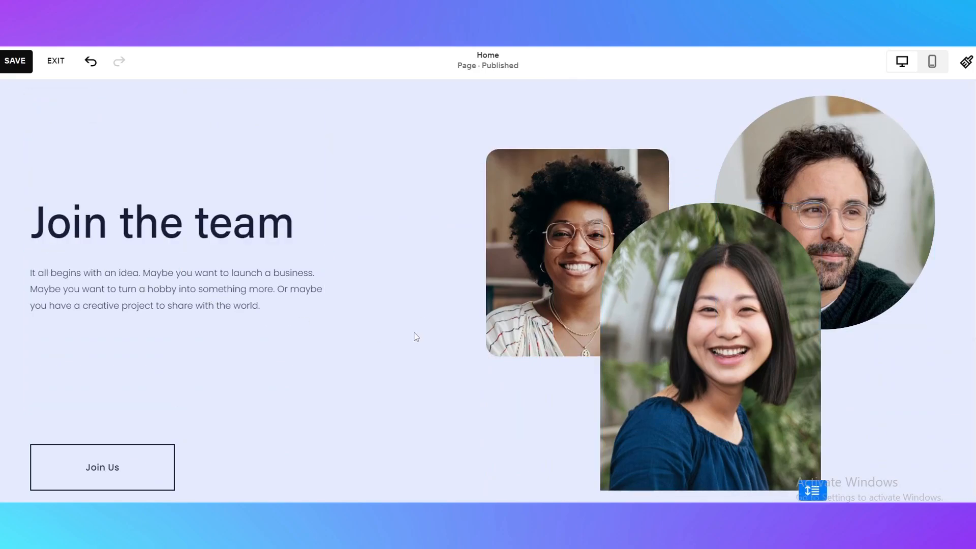
Scroll through the home page to review the top 'Opening soon' section and the new 'Join the team' section.
scroll(226, 374, "up", 4)
scroll(190, 387, "down", 4)
scroll(525, 331, "up", 3)
scroll(525, 333, "up", 5)
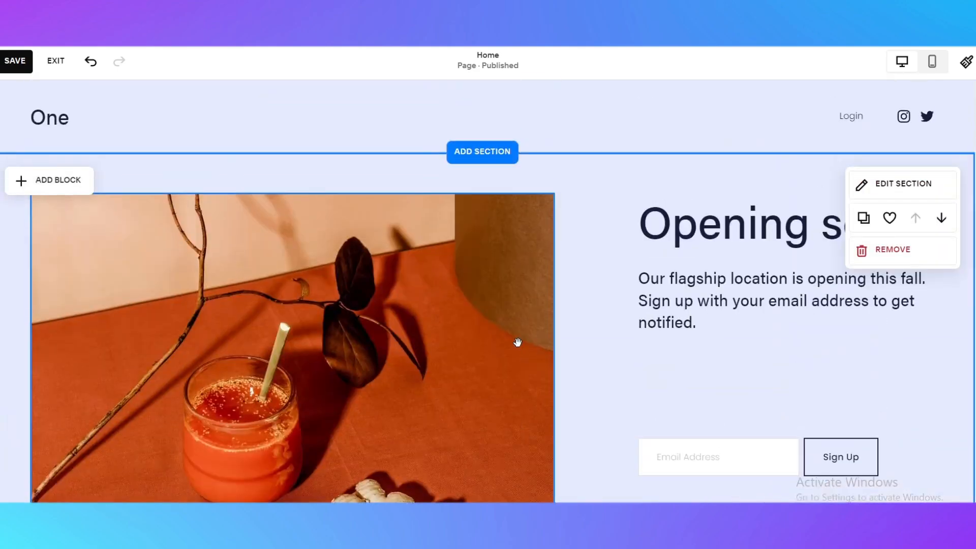
scroll(661, 178, "down", 5)
scroll(374, 349, "down", 4)
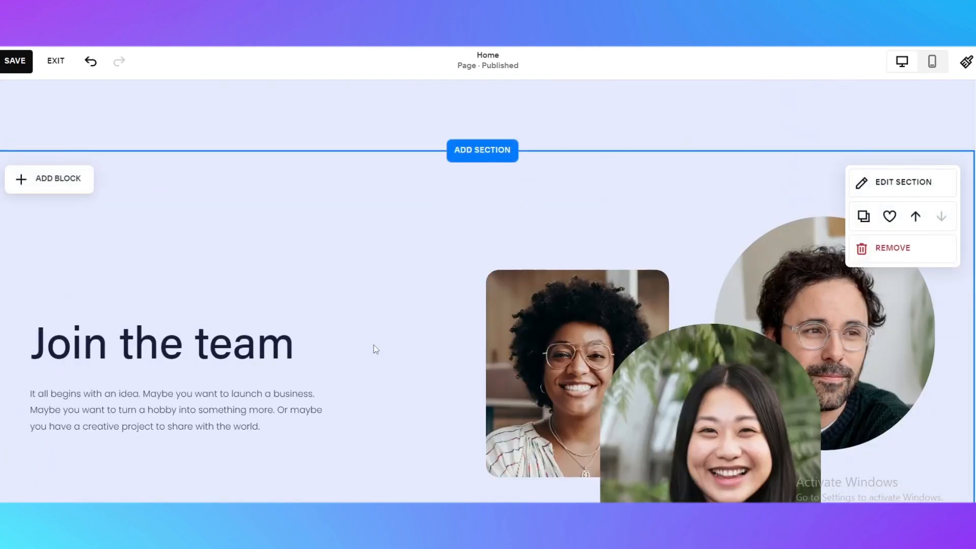
scroll(398, 304, "up", 8)
scroll(469, 305, "down", 4)
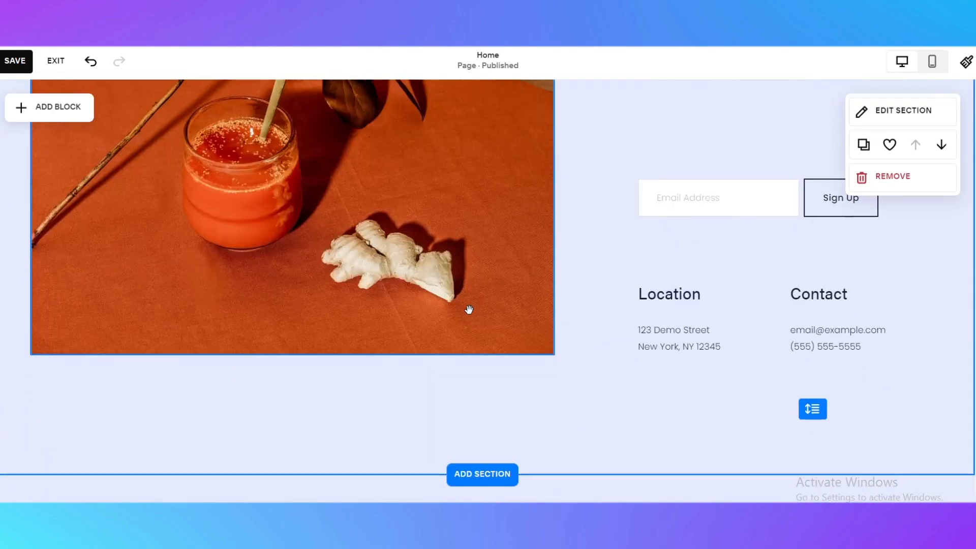
scroll(468, 309, "up", 4)
scroll(480, 405, "down", 4)
Delete the drink image from the top 'Opening soon' section.
left_click(327, 345)
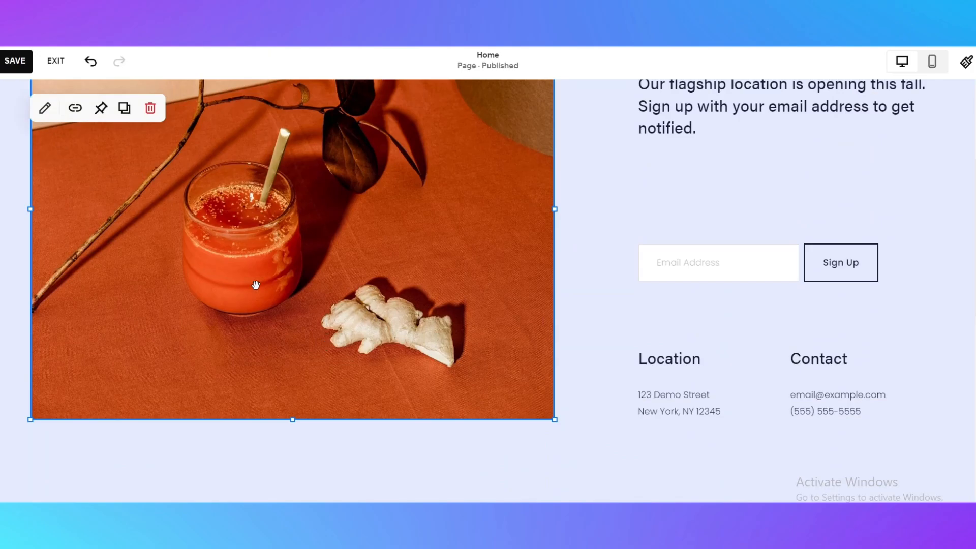
scroll(255, 284, "up", 4)
scroll(323, 318, "down", 1)
scroll(137, 191, "up", 1)
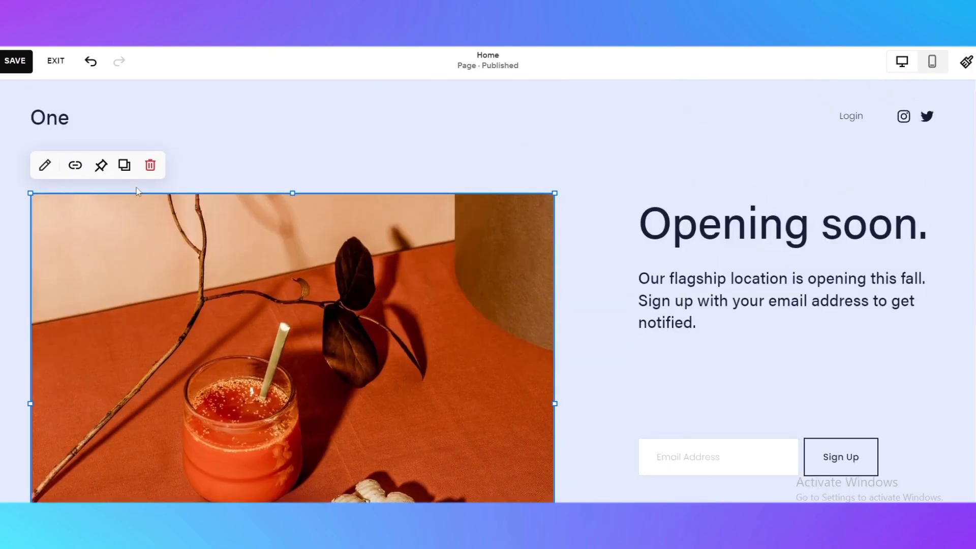
left_click(150, 165)
Add a Map block in the empty space of the 'Opening soon' section.
scroll(318, 295, "down", 4)
scroll(112, 203, "up", 4)
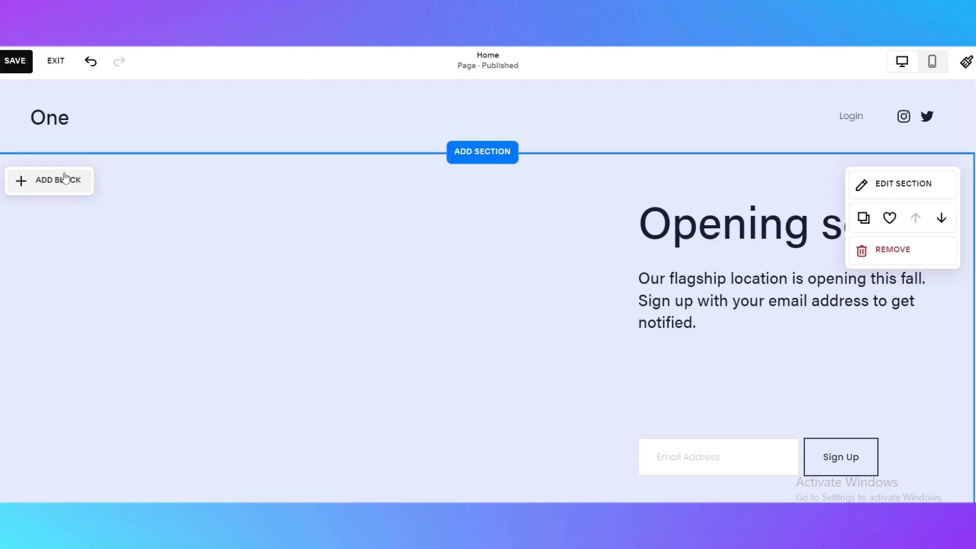
left_click(32, 189)
scroll(81, 295, "down", 9)
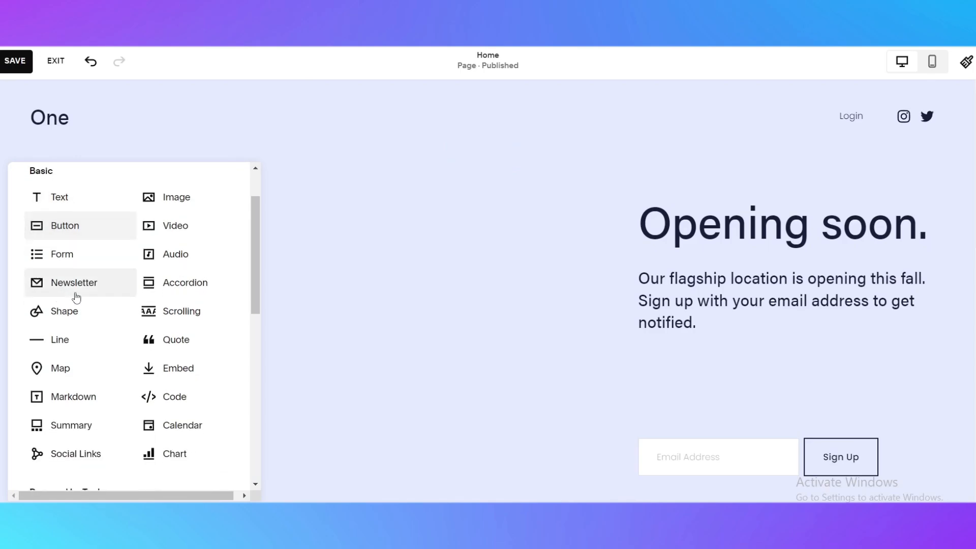
scroll(91, 291, "down", 1)
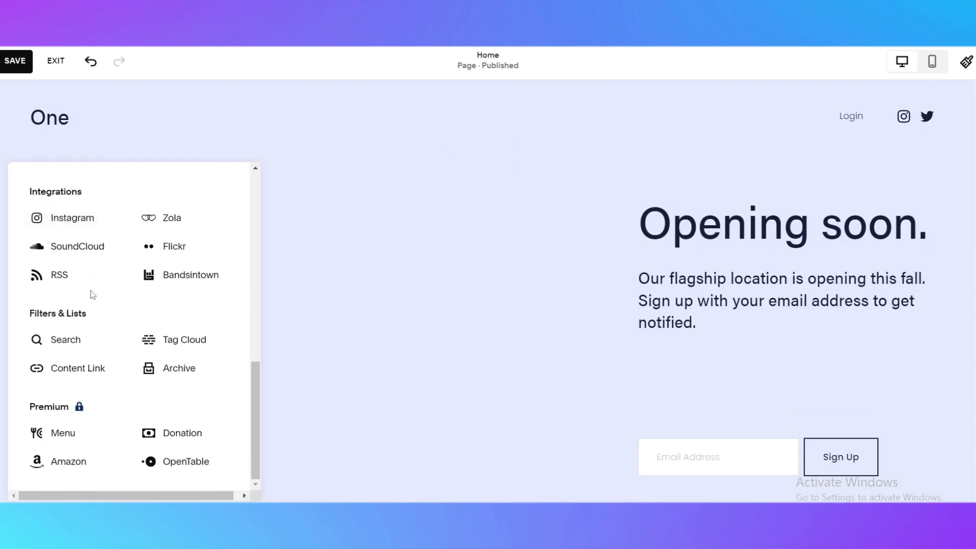
scroll(90, 291, "up", 5)
scroll(91, 293, "up", 3)
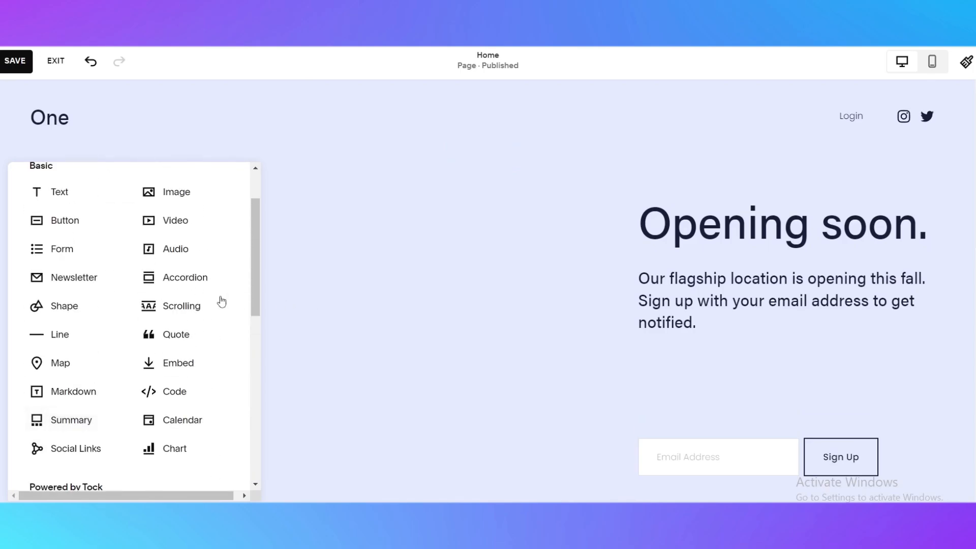
left_click(51, 362)
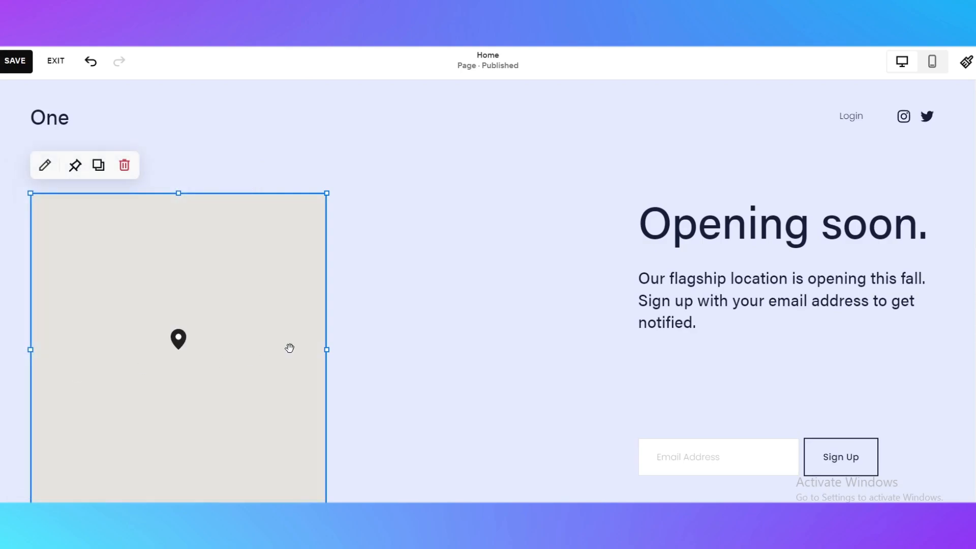
Enlarge the map block by widening it and dragging its corner down.
left_click_drag(326, 189, 450, 192)
scroll(449, 213, "down", 4)
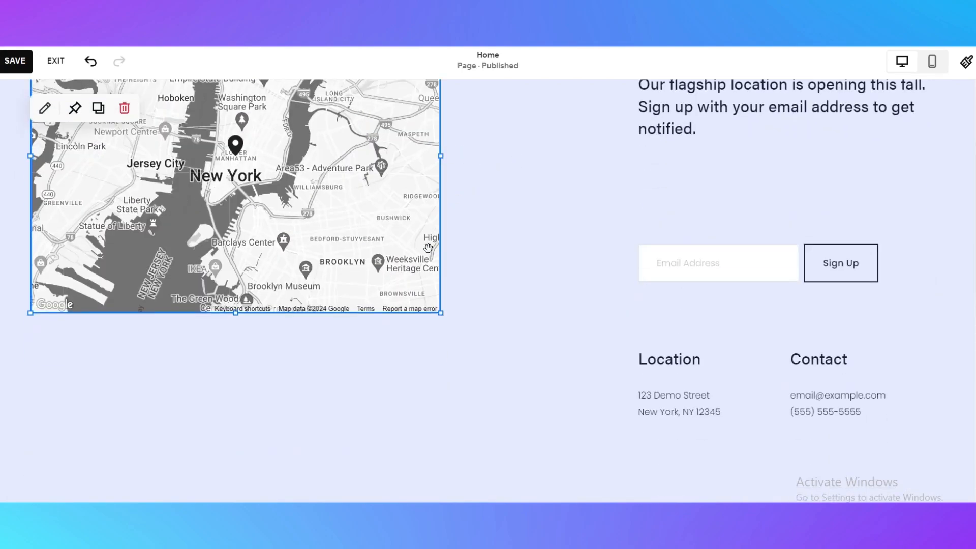
left_click_drag(442, 313, 524, 470)
scroll(324, 377, "up", 3)
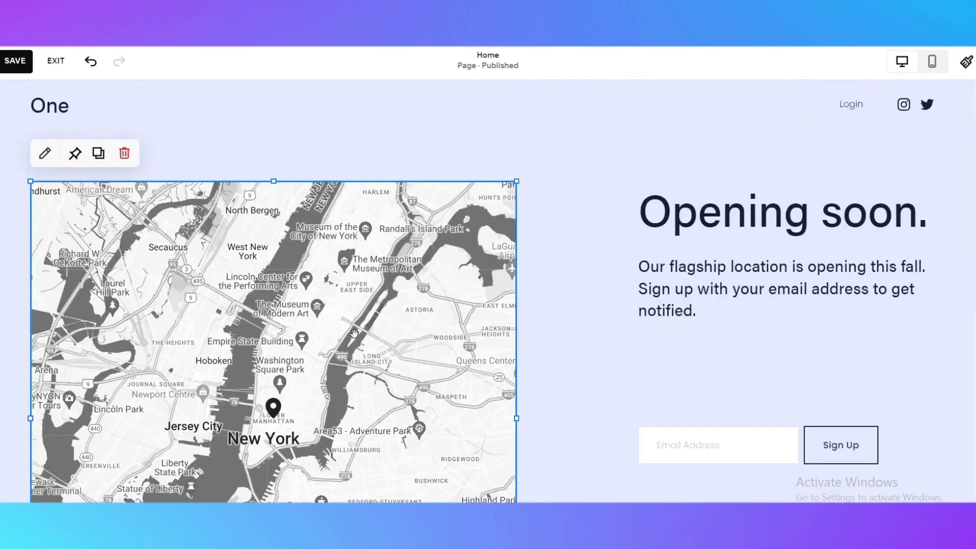
scroll(323, 377, "down", 5)
scroll(323, 377, "up", 5)
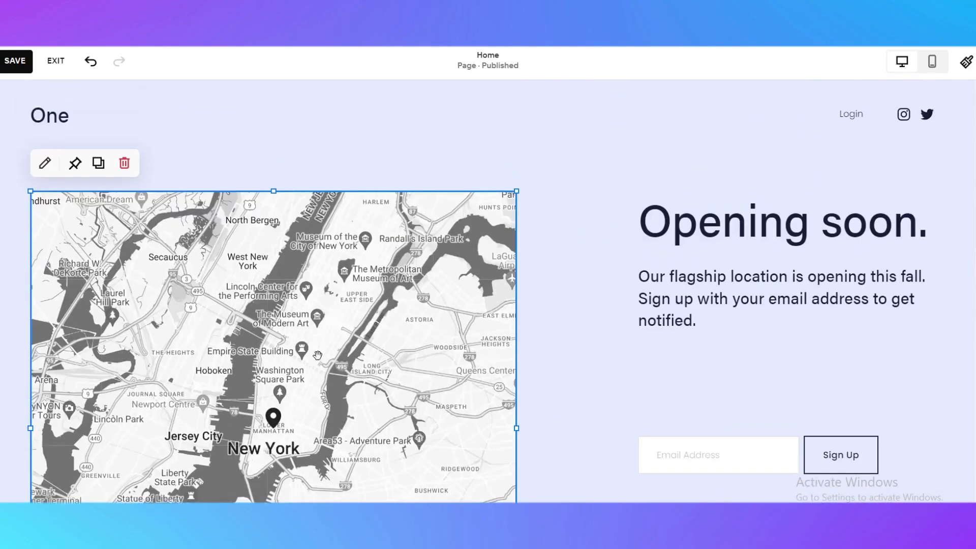
scroll(362, 340, "down", 2)
Move the map block slightly to the right within the section.
left_click_drag(361, 340, 399, 340)
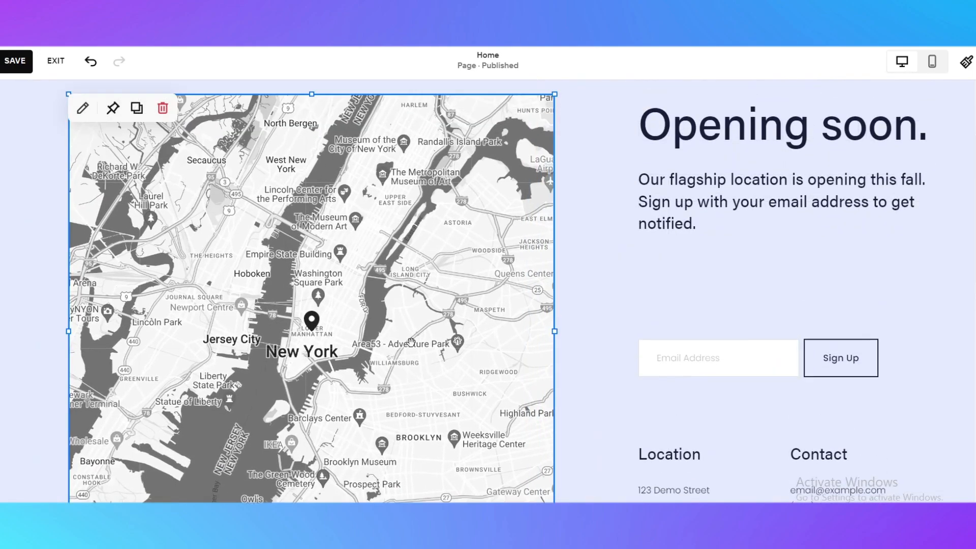
scroll(608, 256, "up", 2)
scroll(340, 299, "down", 2)
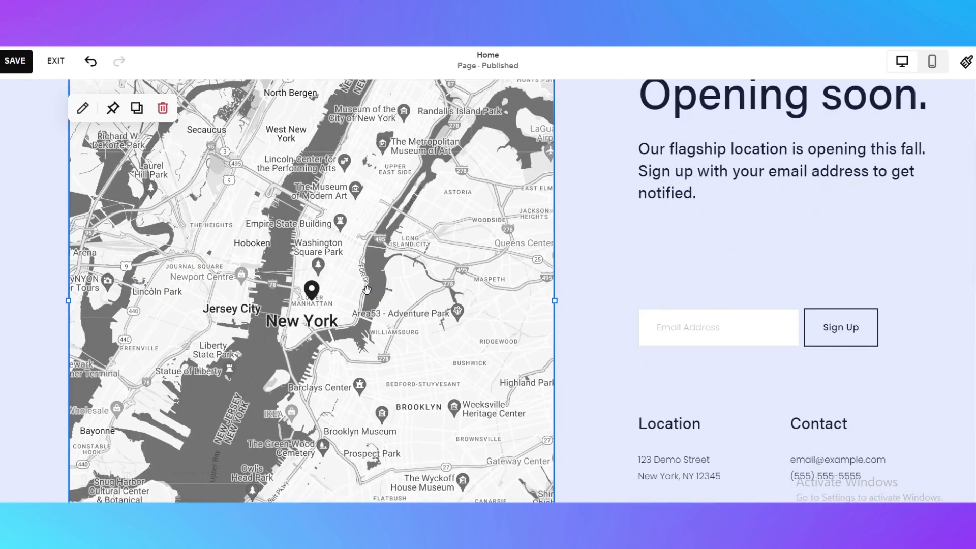
scroll(341, 299, "up", 2)
mouse_move(341, 298)
left_mouse_down()
mouse_move(299, 299)
mouse_move(337, 299)
left_mouse_up()
scroll(425, 225, "down", 3)
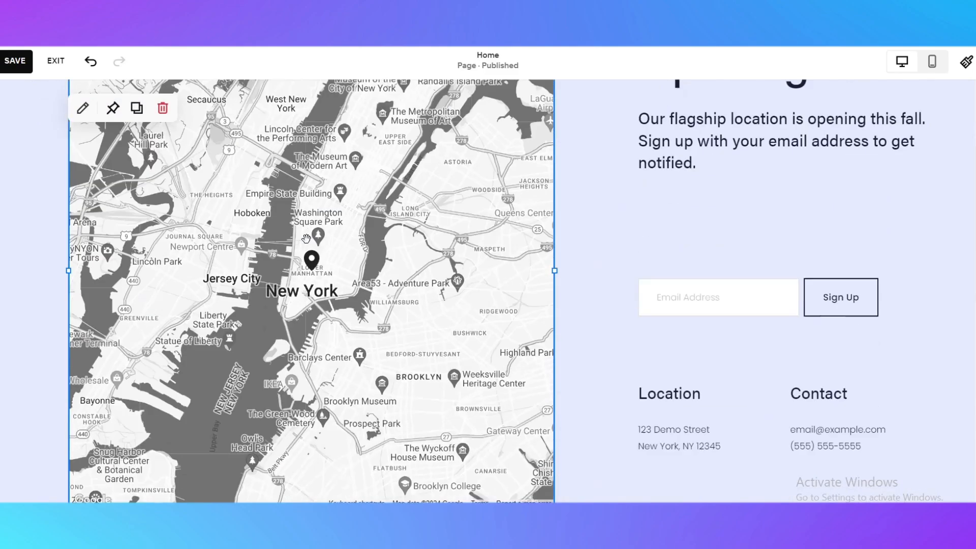
scroll(424, 225, "up", 1)
scroll(425, 225, "down", 3)
scroll(425, 225, "up", 3)
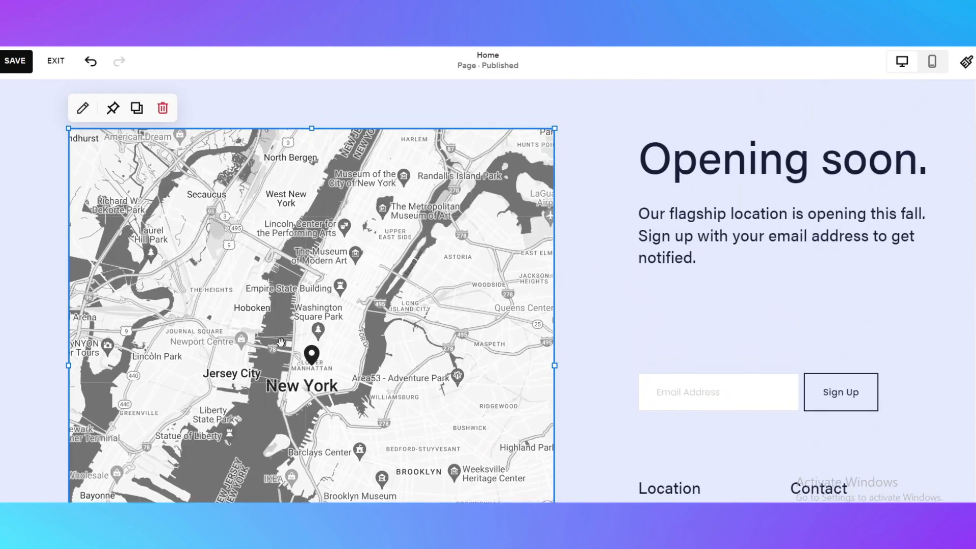
Open the map block's settings and set the city field to Miami.
left_click(83, 108)
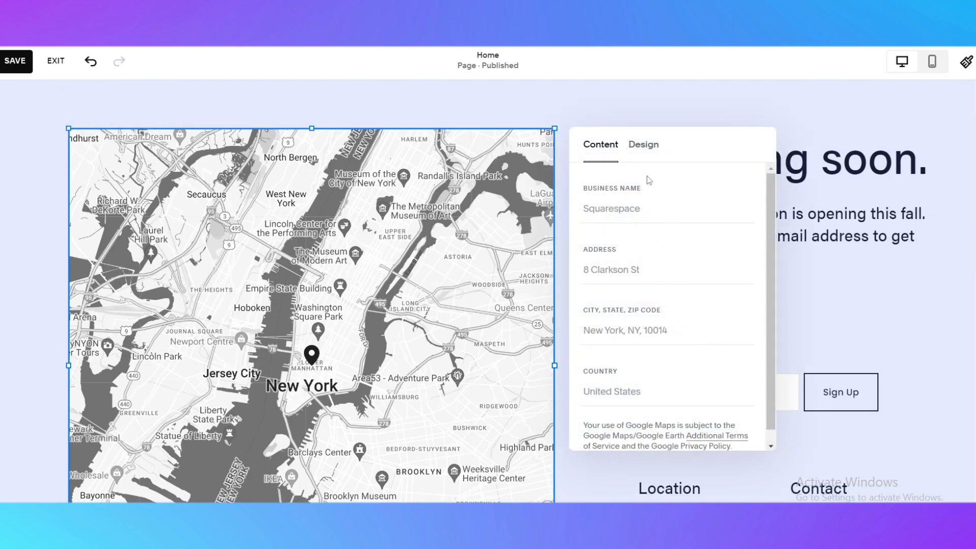
scroll(605, 267, "down", 1)
scroll(686, 363, "up", 3)
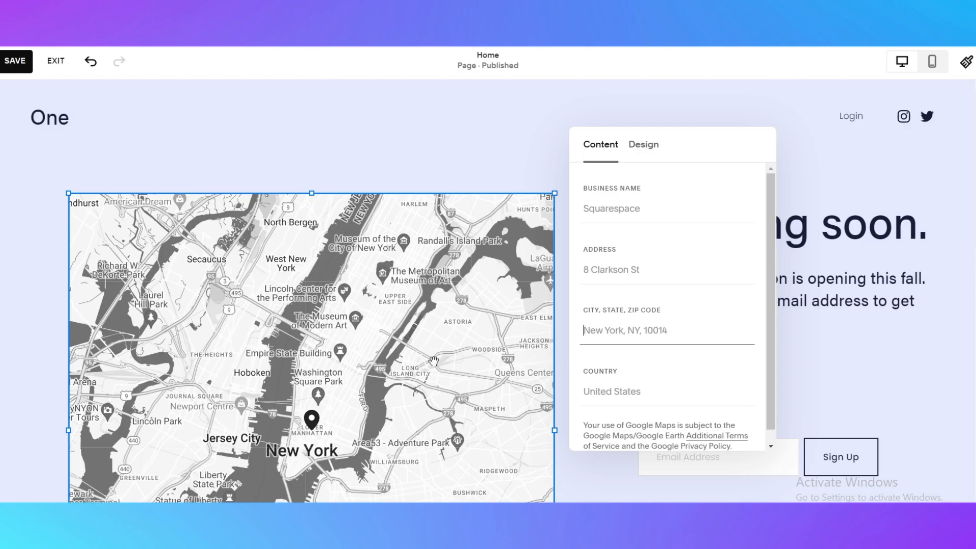
scroll(433, 361, "down", 2)
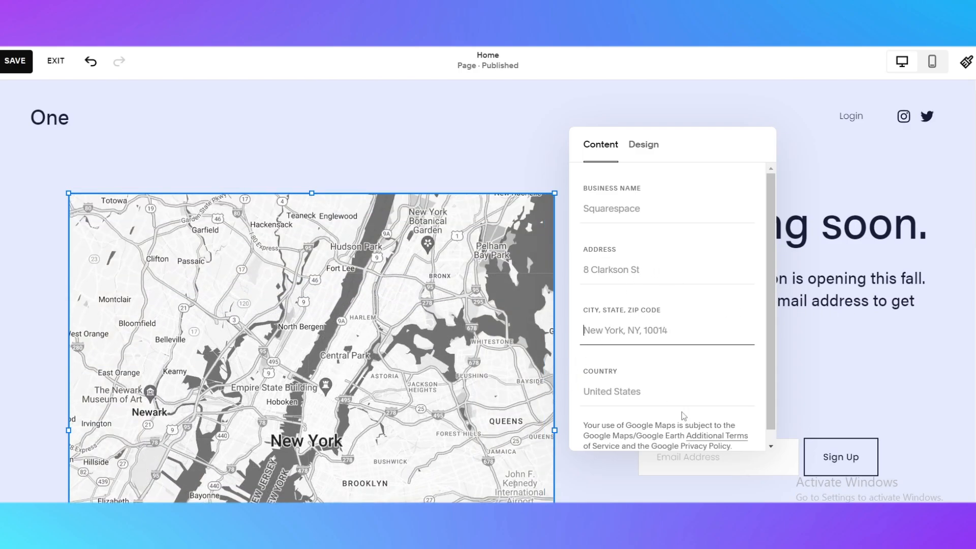
scroll(684, 416, "down", 1)
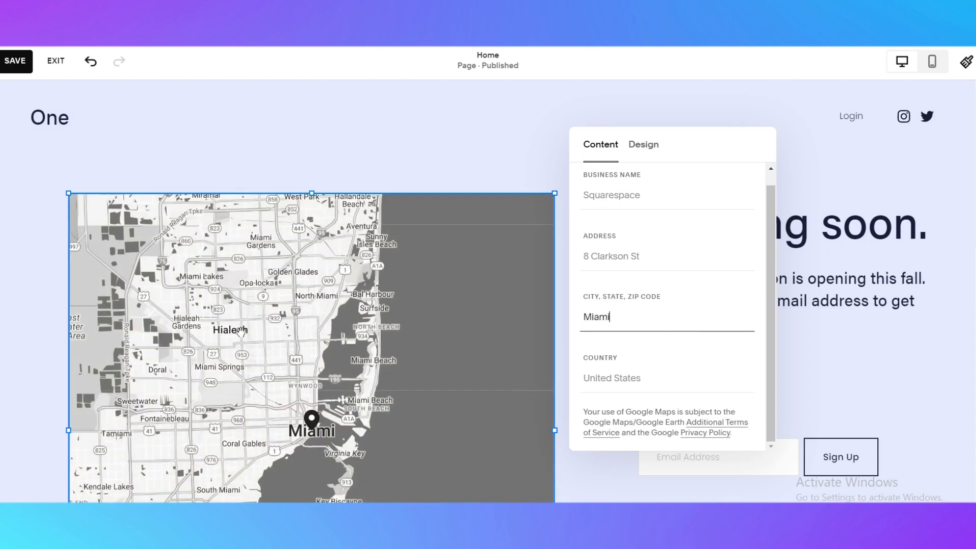
scroll(250, 298, "up", 3)
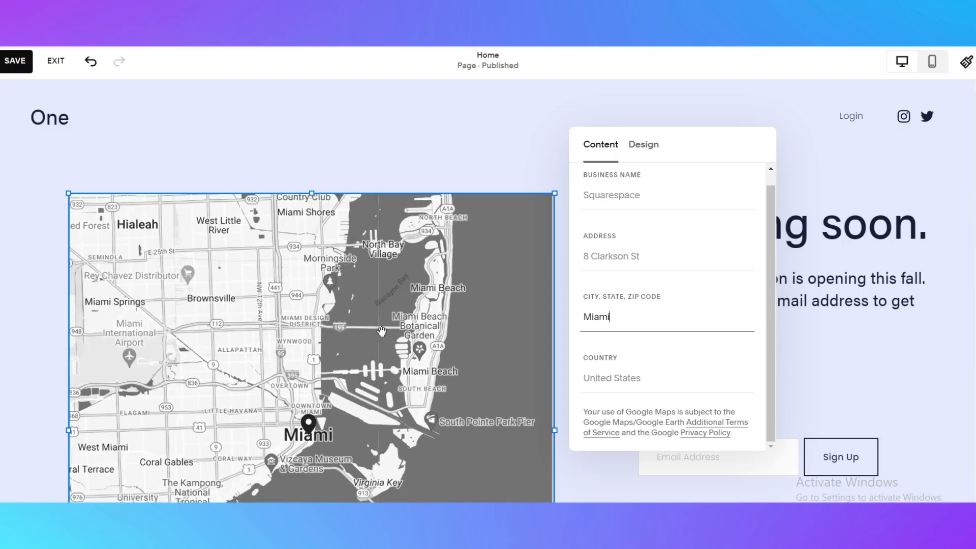
left_click_drag(310, 275, 322, 334)
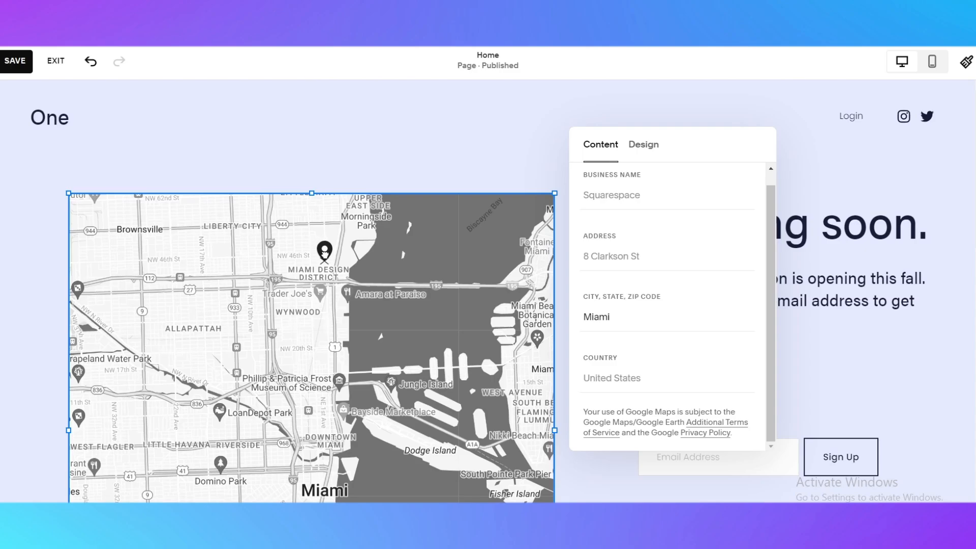
left_click(326, 253)
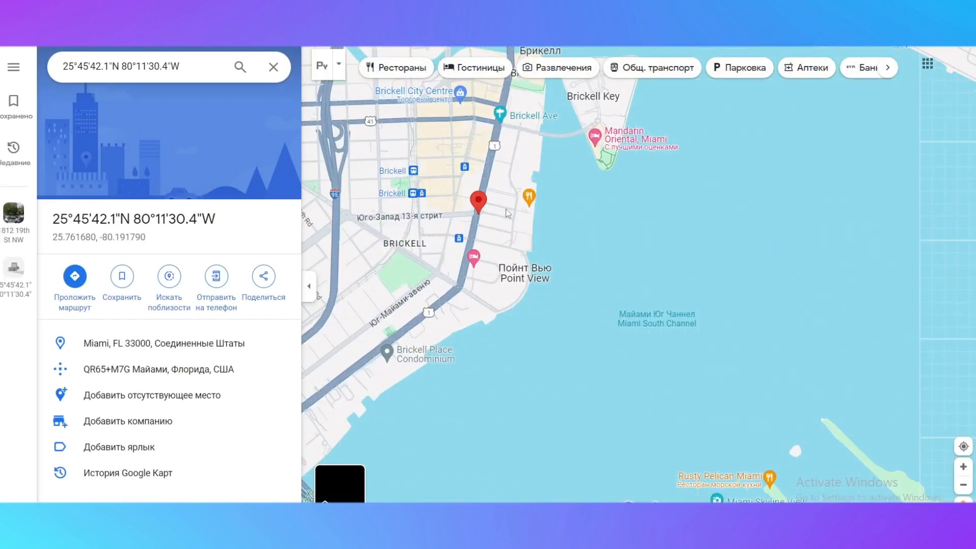
scroll(496, 230, "up", 3)
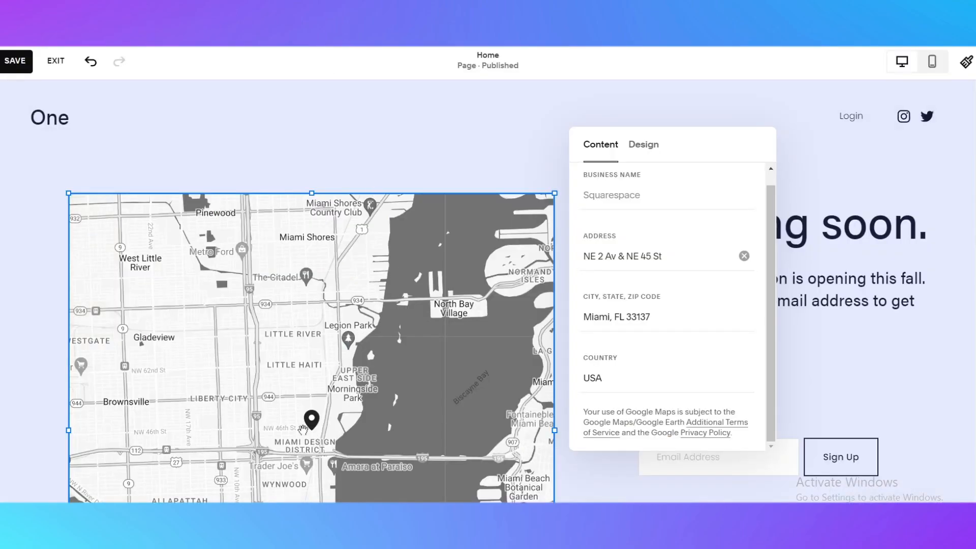
scroll(303, 430, "up", 5)
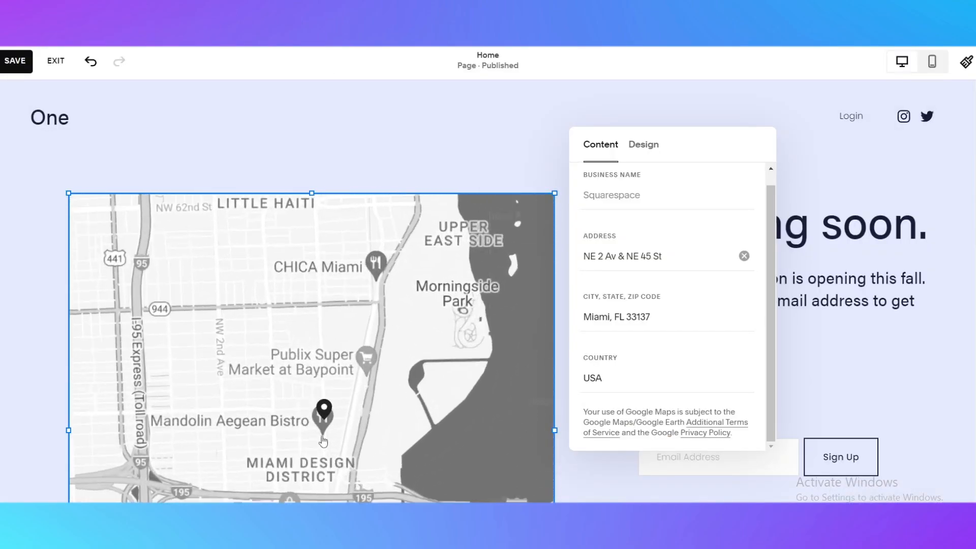
left_click_drag(381, 376, 312, 331)
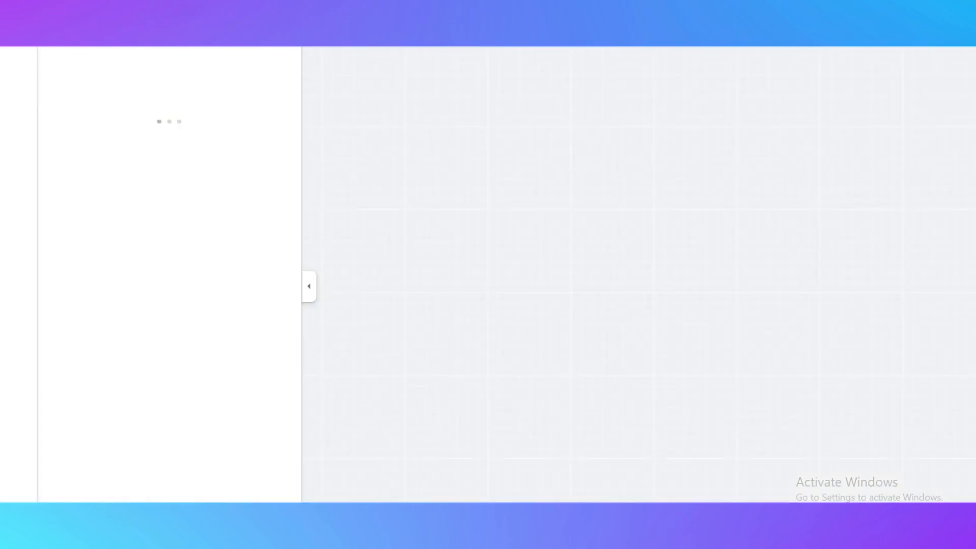
scroll(518, 262, "down", 1)
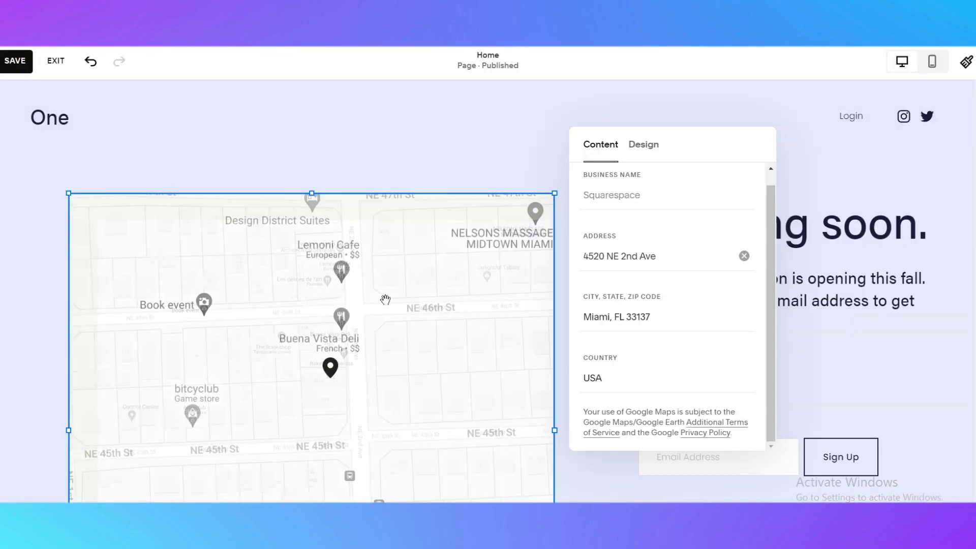
scroll(385, 300, "down", 1)
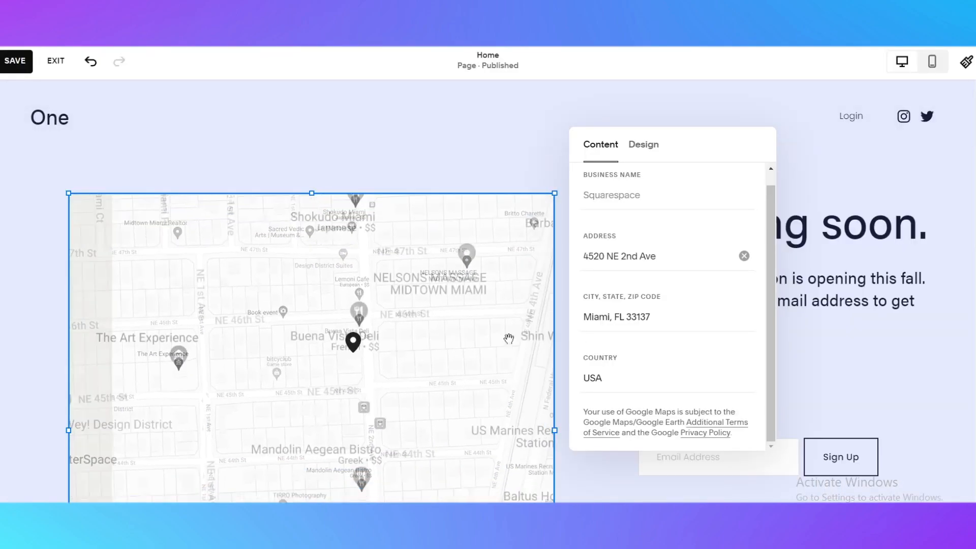
scroll(296, 278, "down", 1)
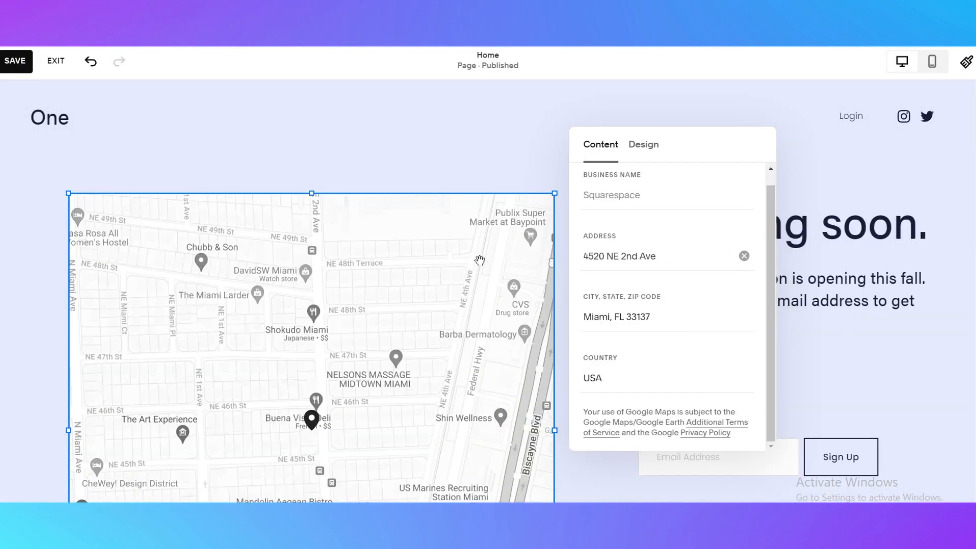
Switch the map's design style to Original.
left_click(644, 146)
scroll(909, 327, "down", 6)
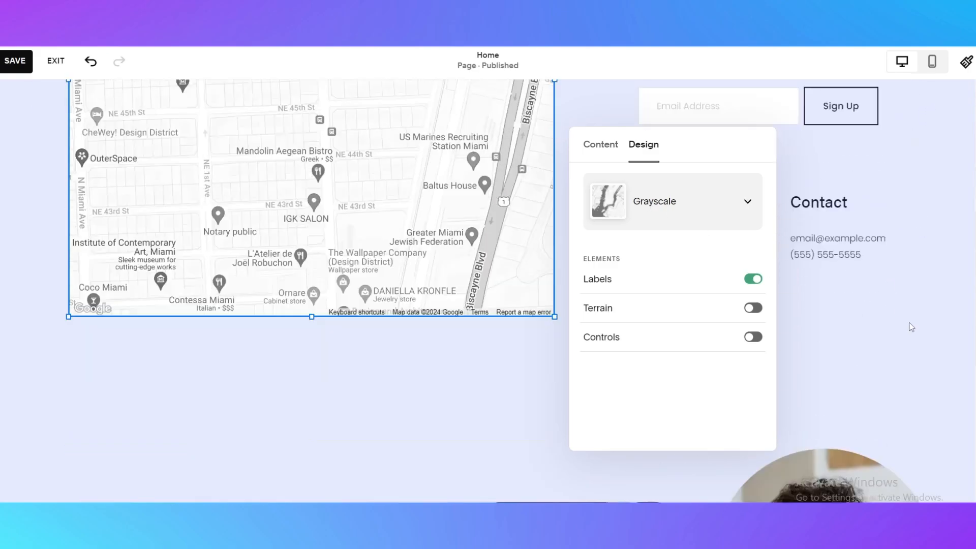
scroll(908, 326, "up", 4)
left_click(678, 208)
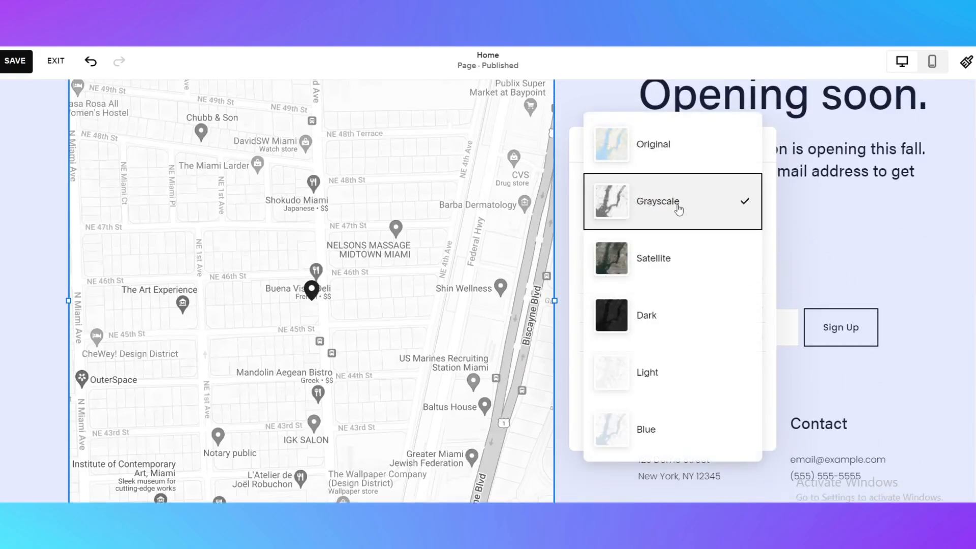
left_click(661, 146)
Change the map's design style to Dark and close the map settings.
scroll(414, 285, "up", 1)
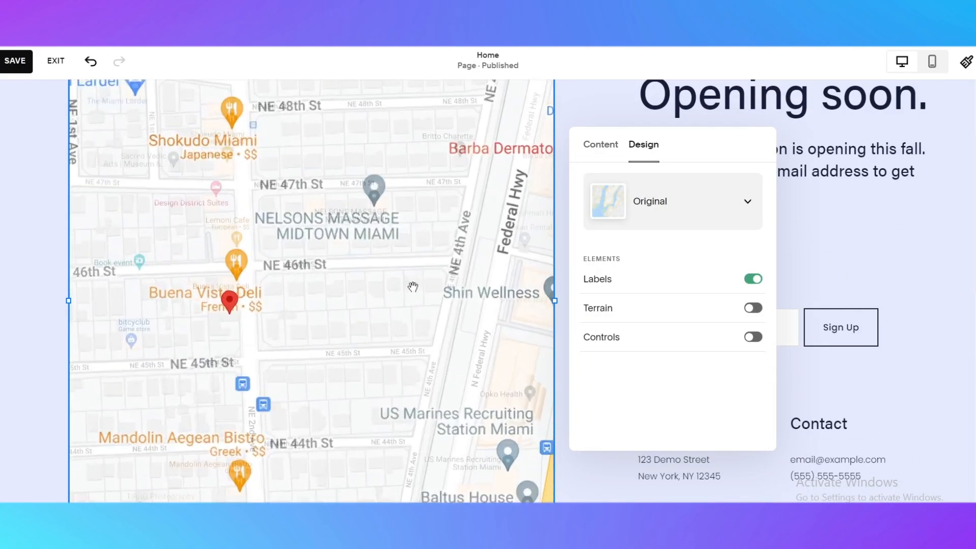
scroll(413, 285, "down", 2)
left_click(645, 211)
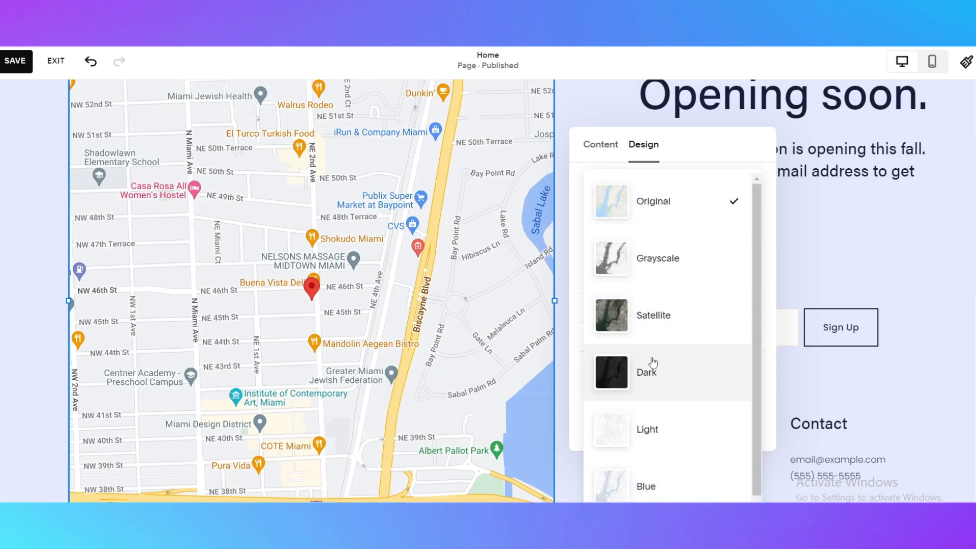
left_click(652, 364)
left_click(888, 238)
scroll(629, 260, "up", 3)
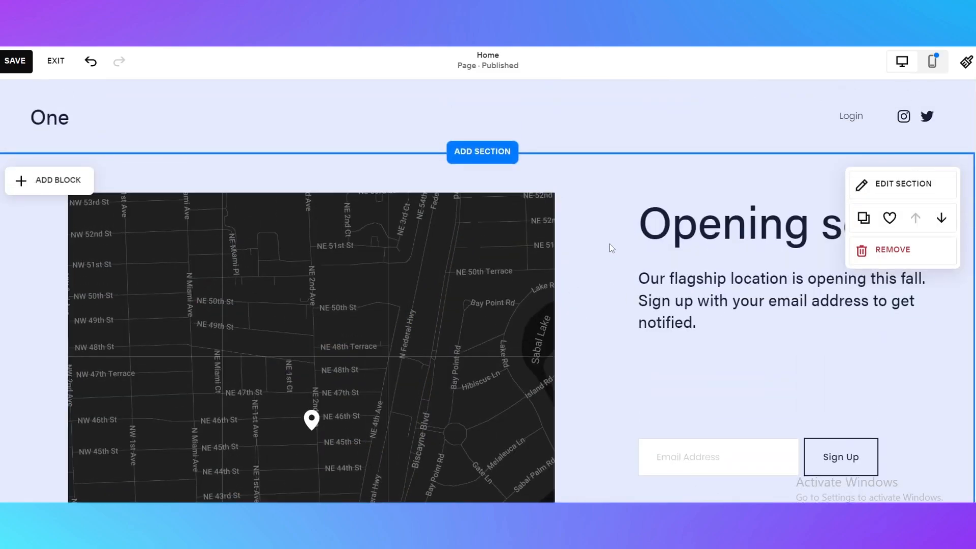
Save the home page changes and exit the page editor.
scroll(586, 299, "down", 8)
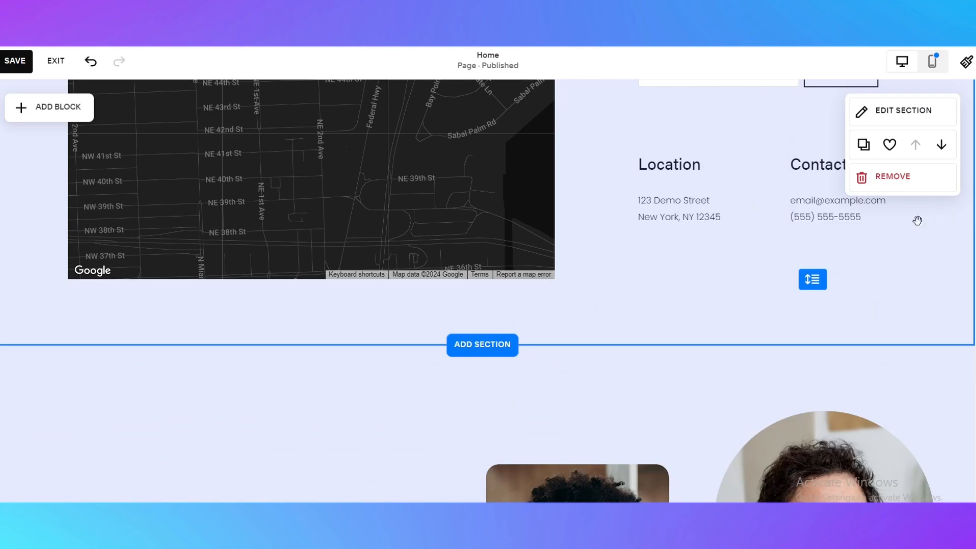
scroll(634, 203, "up", 7)
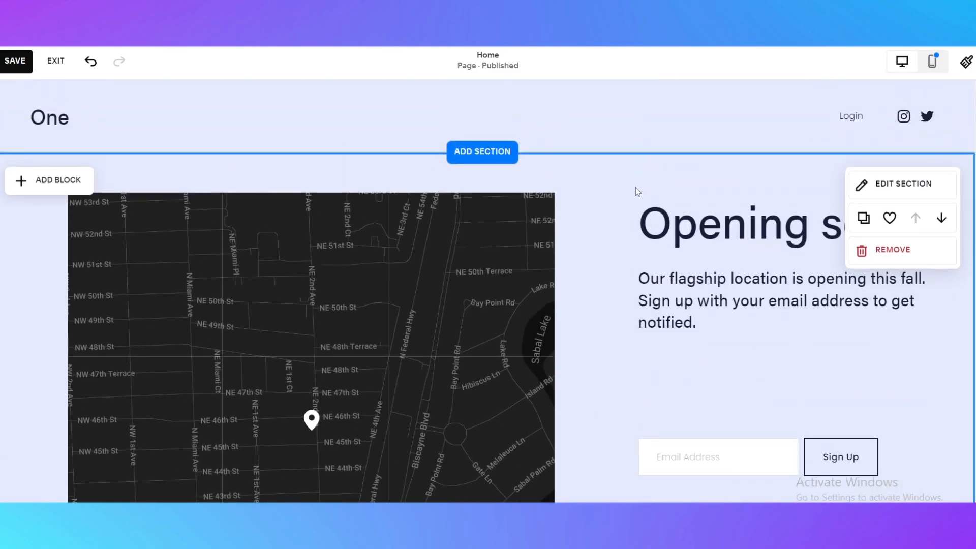
left_click(23, 59)
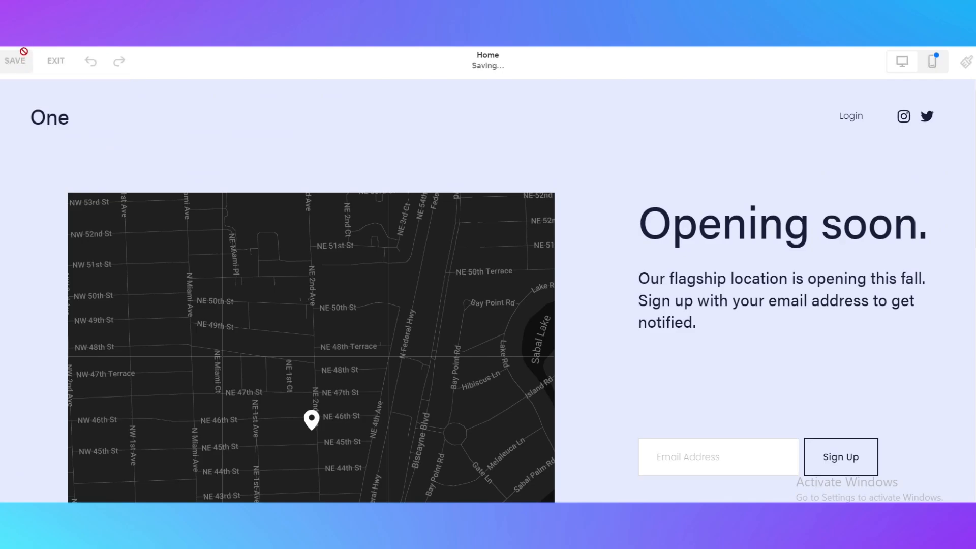
left_click(43, 63)
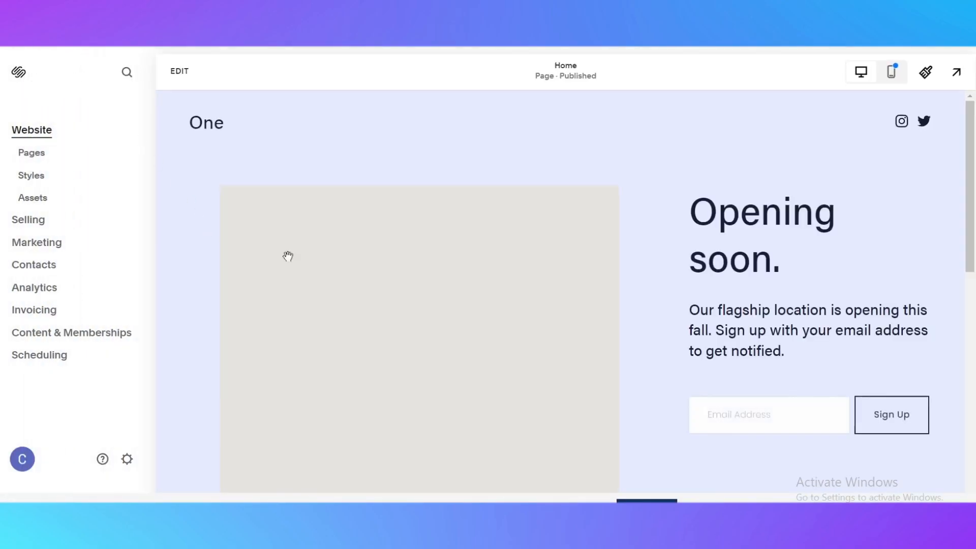
Open the Selling section and review its store setup dashboard.
scroll(531, 330, "down", 5)
scroll(531, 329, "up", 6)
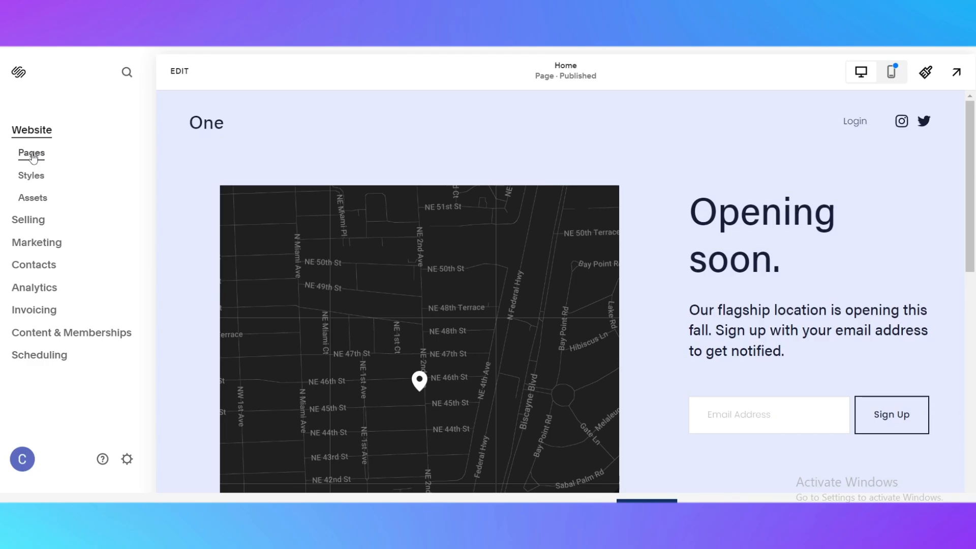
left_click(34, 220)
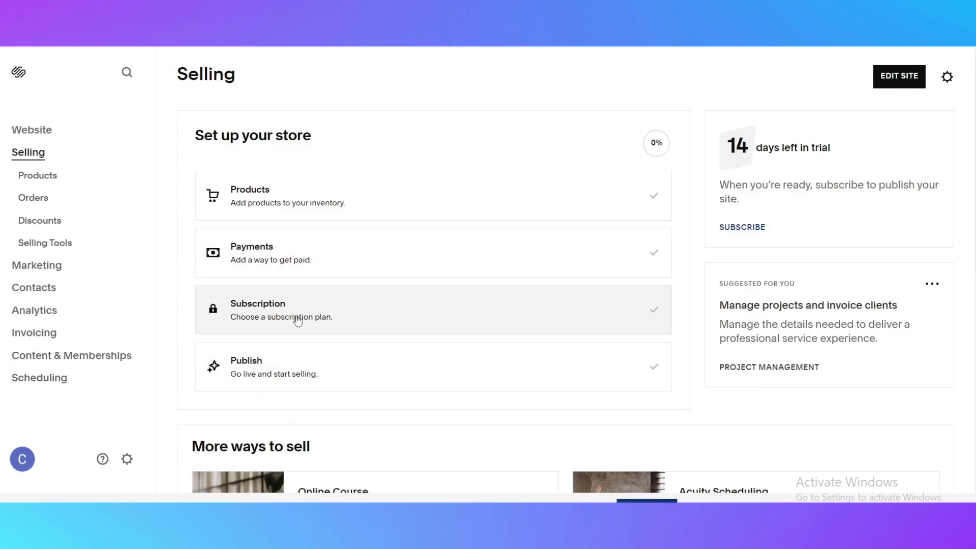
scroll(227, 292, "down", 5)
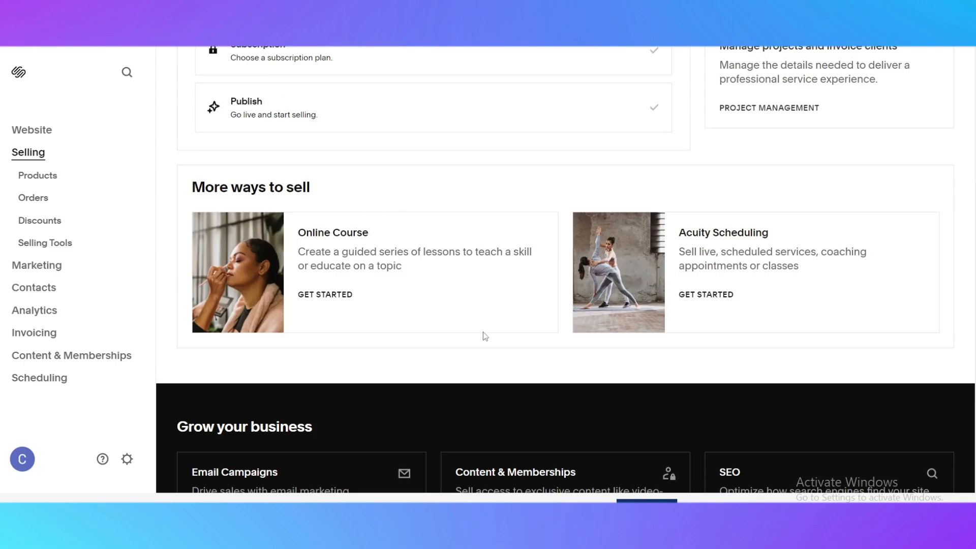
scroll(693, 305, "down", 3)
scroll(333, 284, "up", 5)
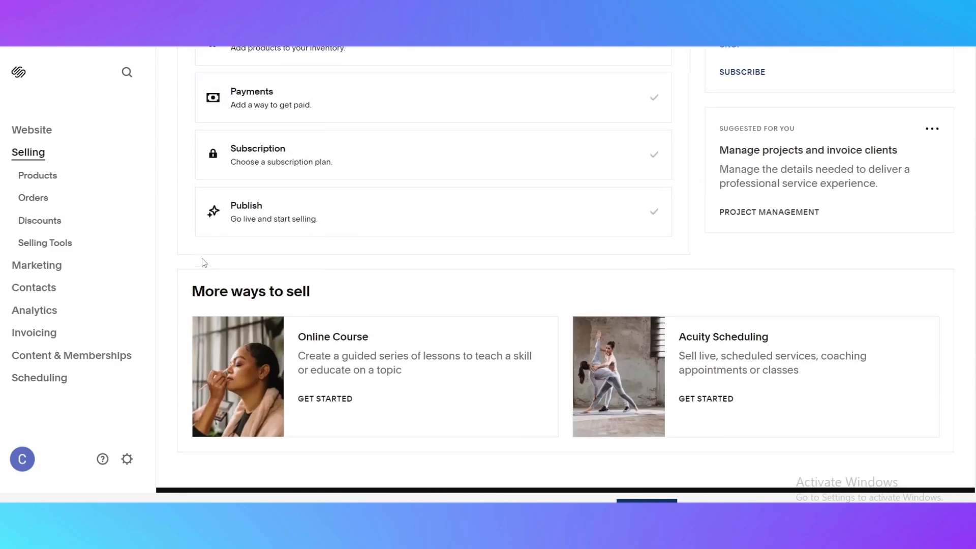
scroll(657, 377, "up", 3)
scroll(664, 373, "down", 5)
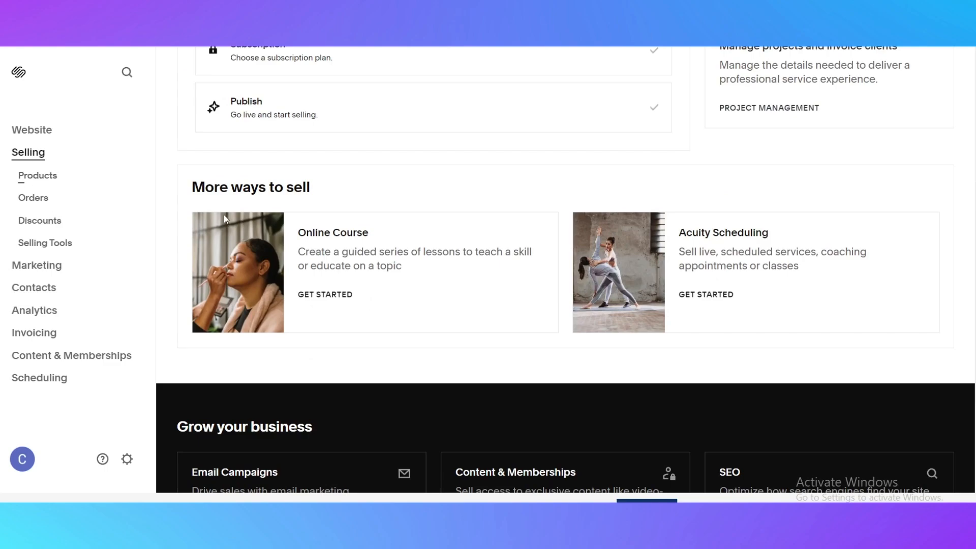
Browse the Products, Orders, Discounts and Selling Tools pages of the Selling section.
left_click(30, 178)
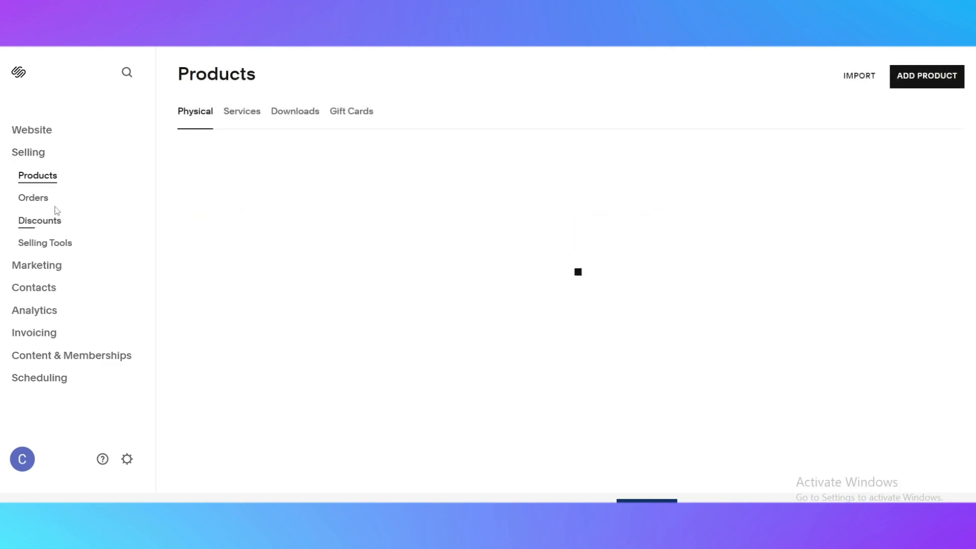
left_click(40, 204)
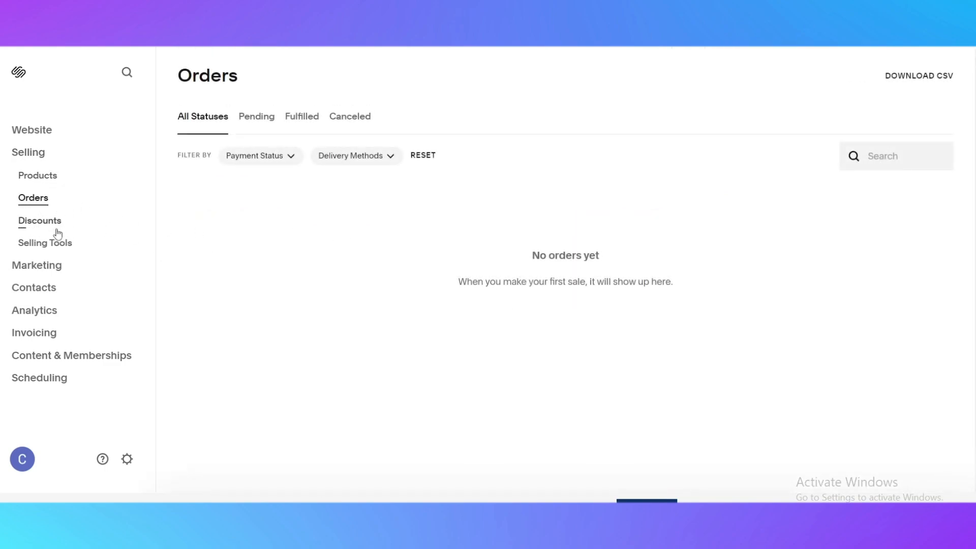
left_click(55, 229)
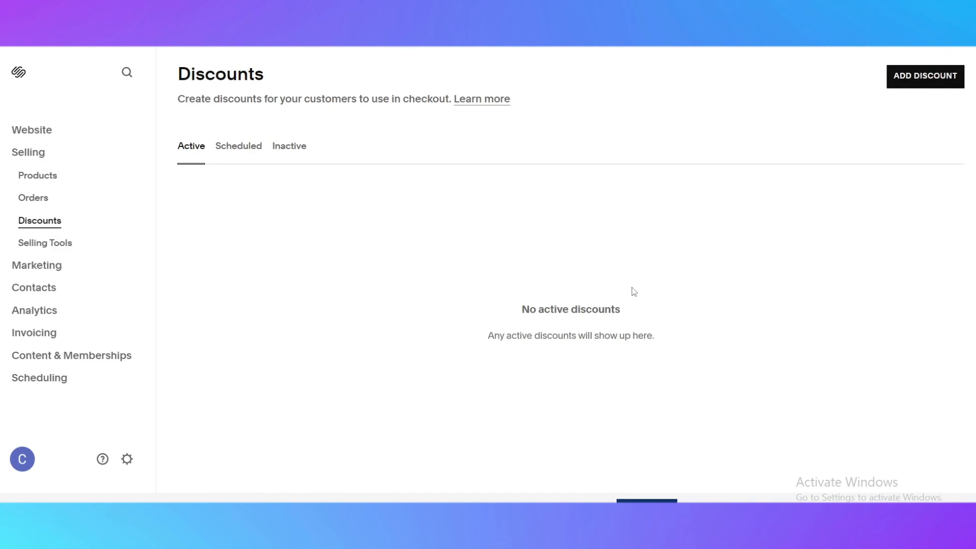
left_click(56, 243)
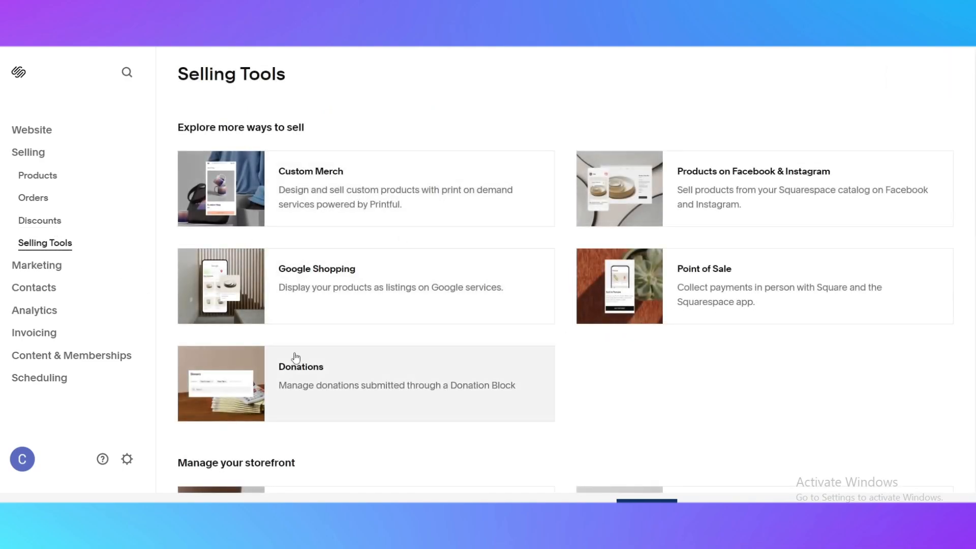
scroll(559, 261, "down", 5)
scroll(567, 261, "up", 5)
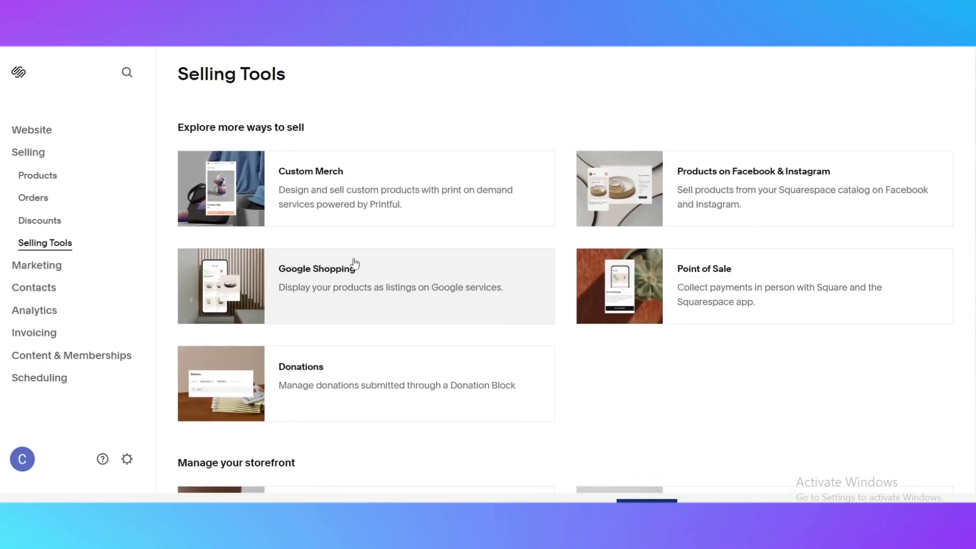
Explore the Marketing overview and the Email Campaigns page, then return to Marketing.
left_click(51, 275)
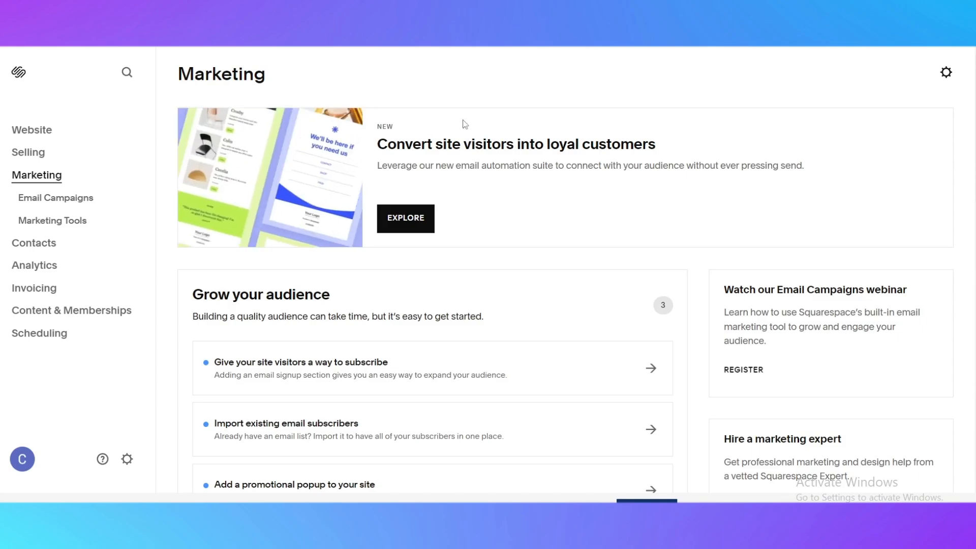
scroll(599, 294, "down", 5)
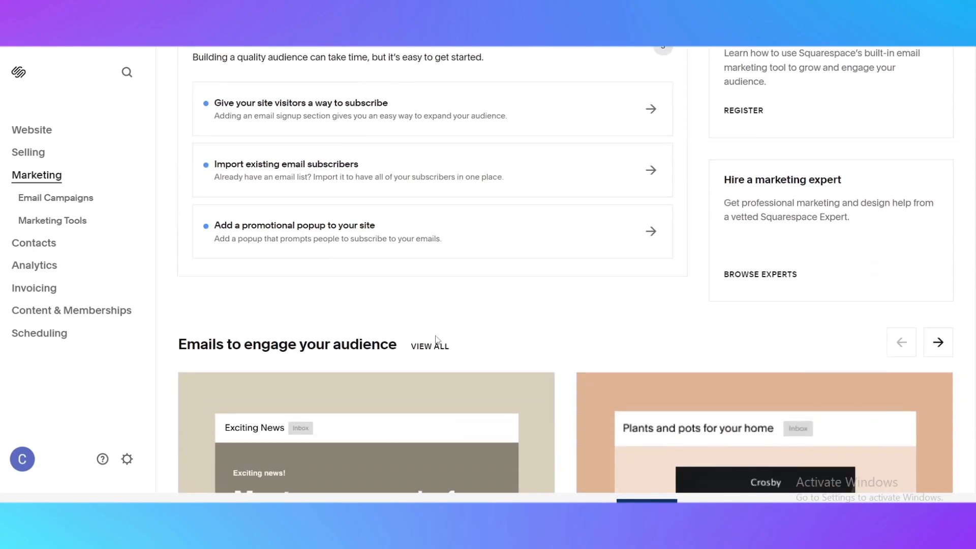
scroll(438, 340, "up", 4)
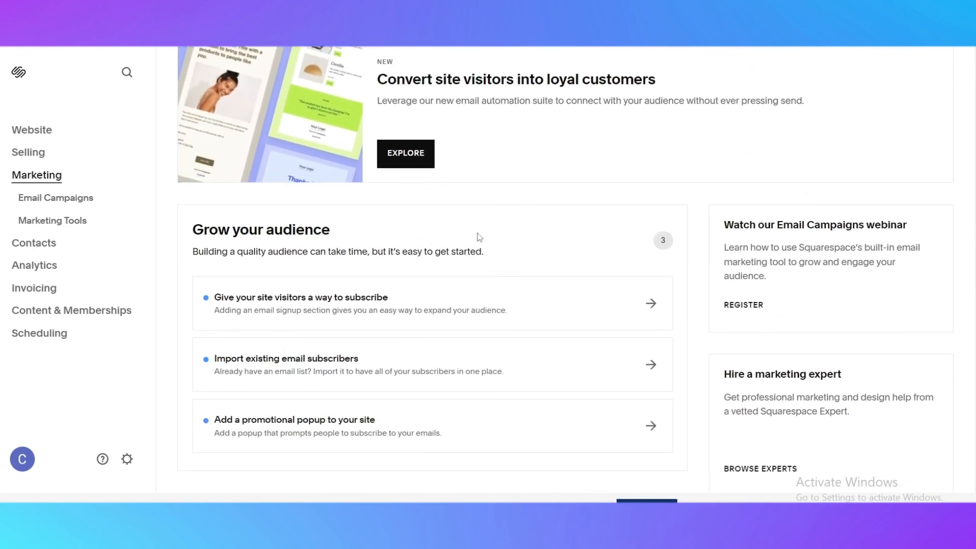
scroll(307, 167, "down", 4)
scroll(305, 193, "down", 5)
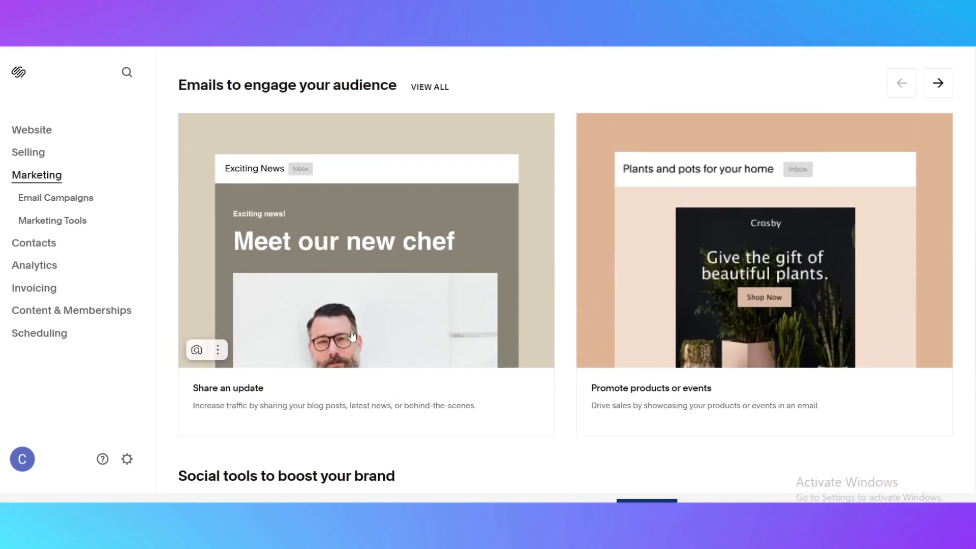
scroll(512, 368, "down", 5)
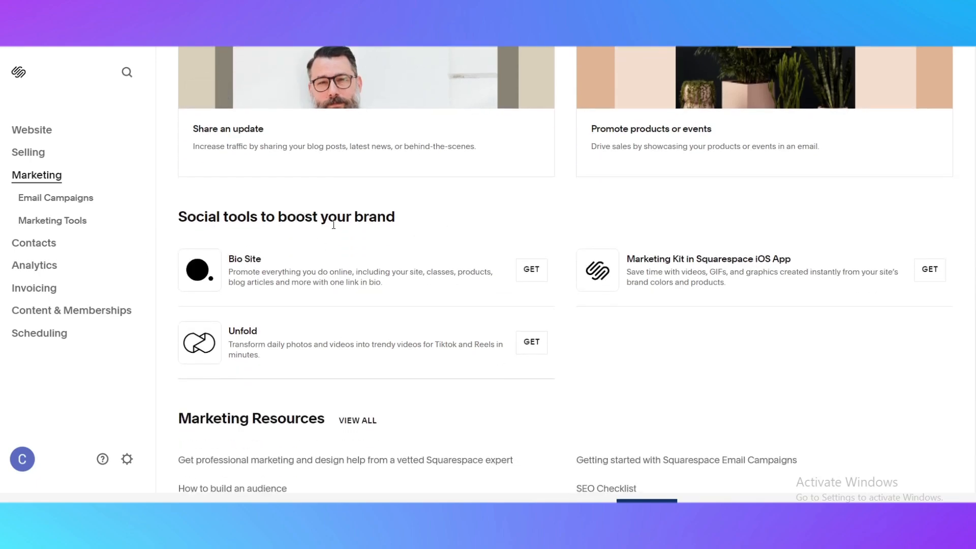
scroll(347, 268, "down", 1)
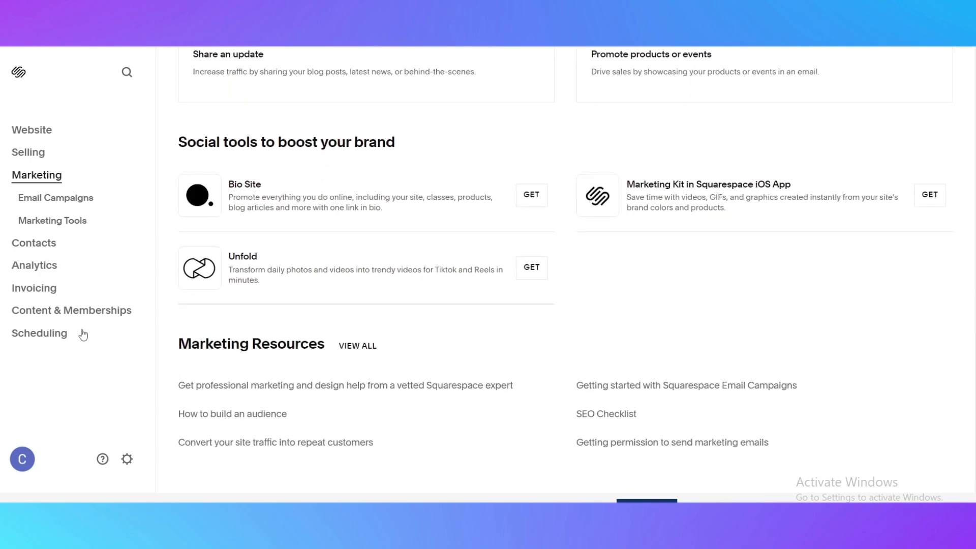
left_click(71, 203)
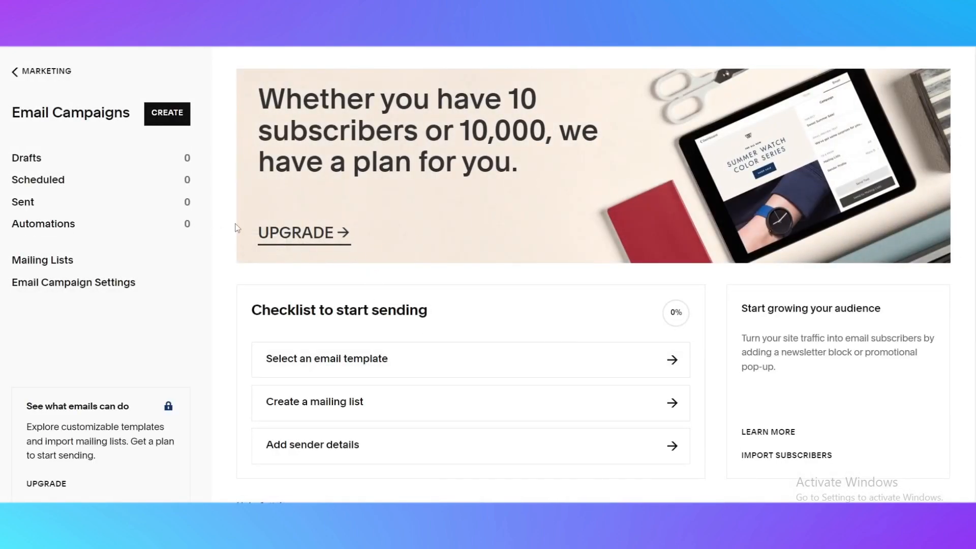
scroll(339, 375, "down", 6)
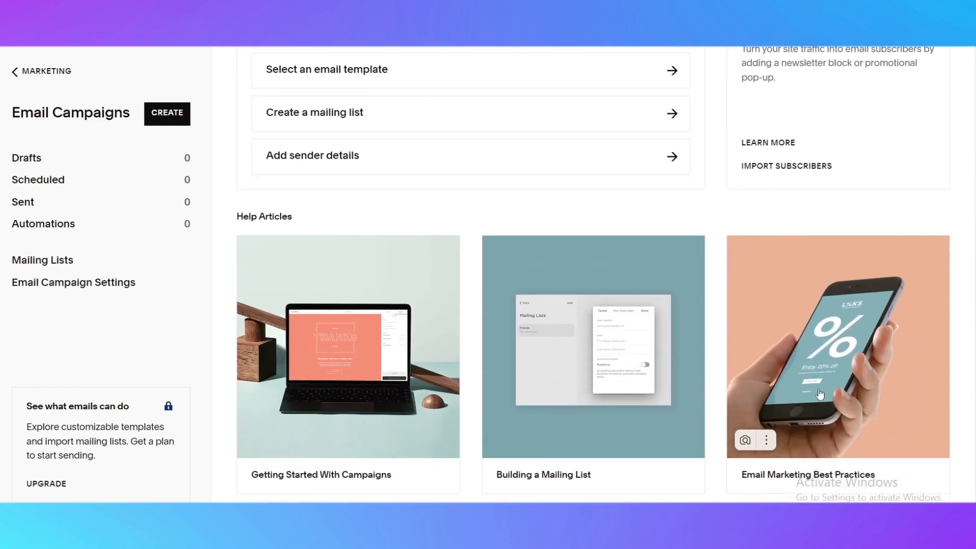
scroll(839, 392, "up", 6)
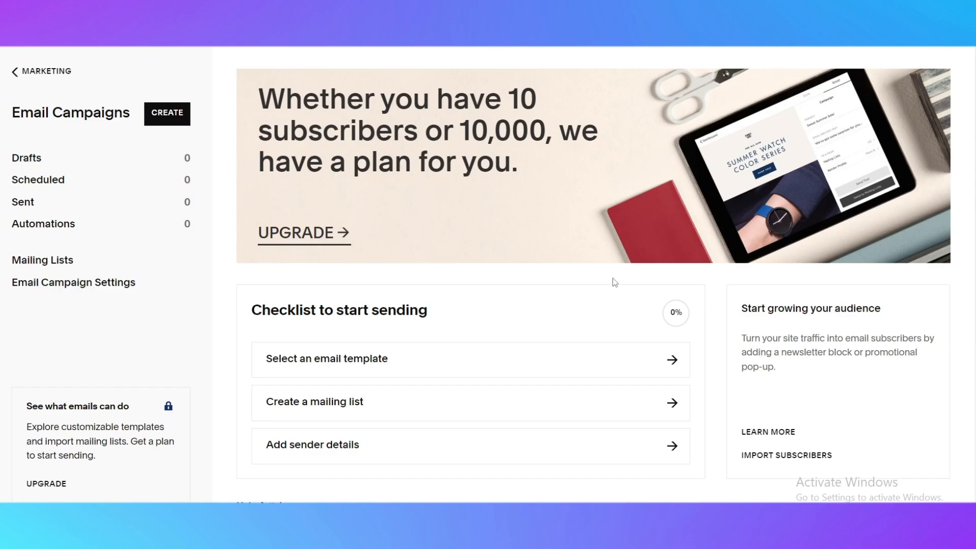
left_click(23, 78)
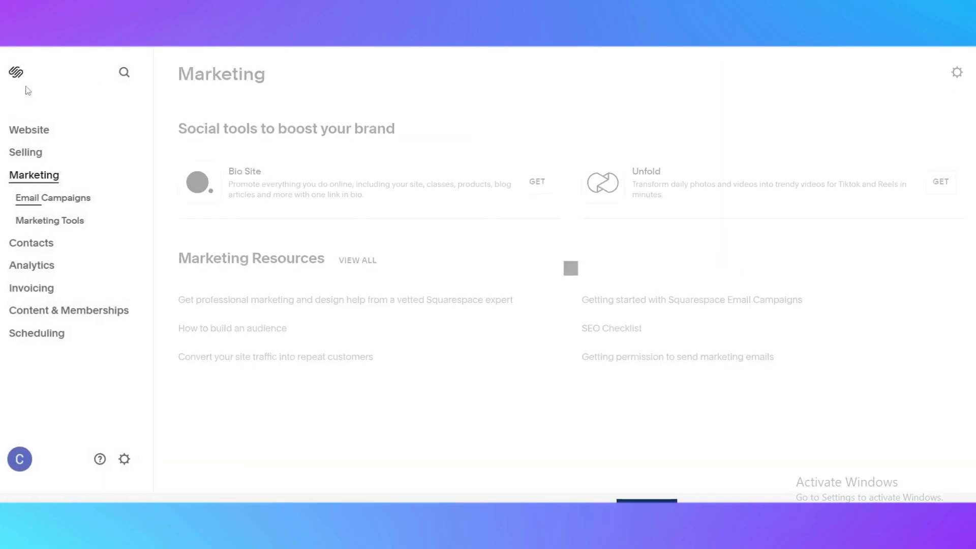
Browse the Contacts, Analytics, Invoicing and Content & Memberships sections of the dashboard.
left_click(41, 246)
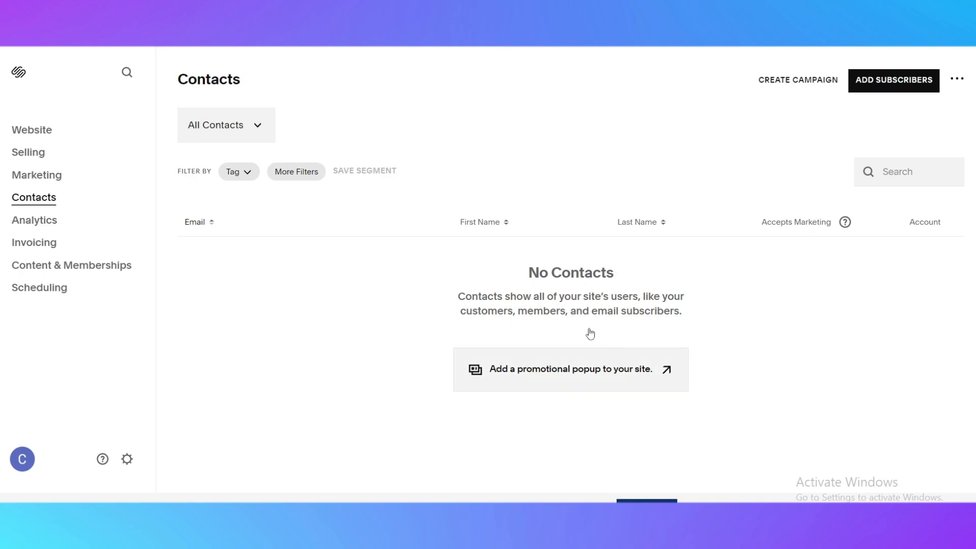
left_click(57, 222)
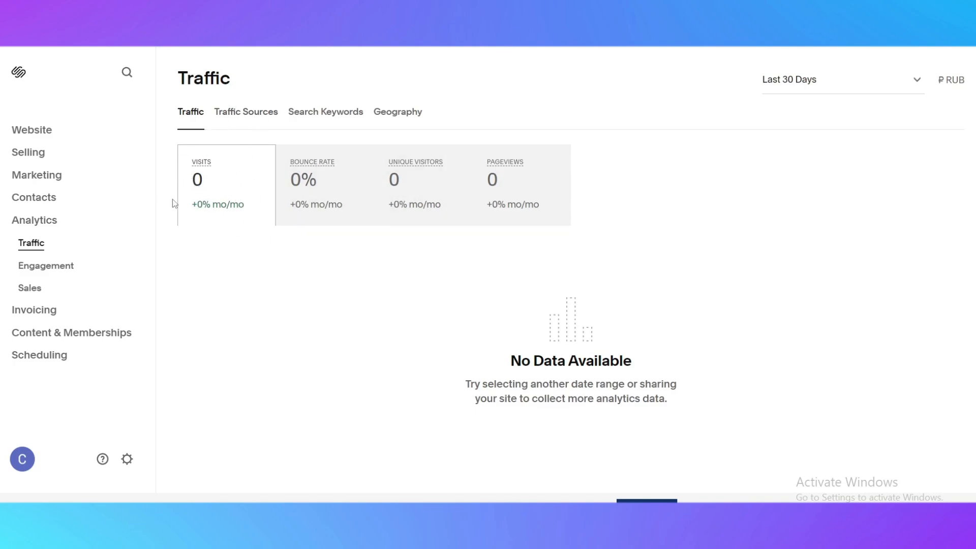
left_click(40, 270)
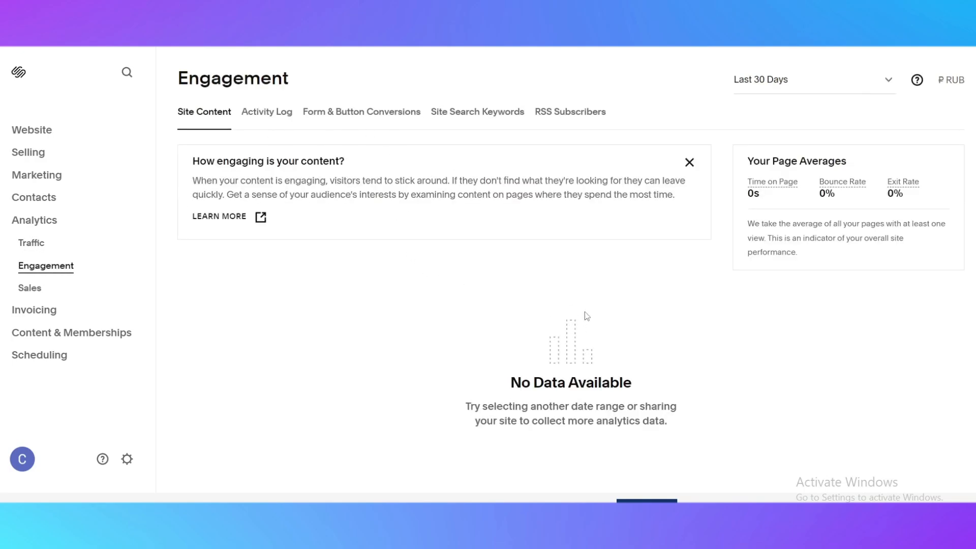
left_click(41, 293)
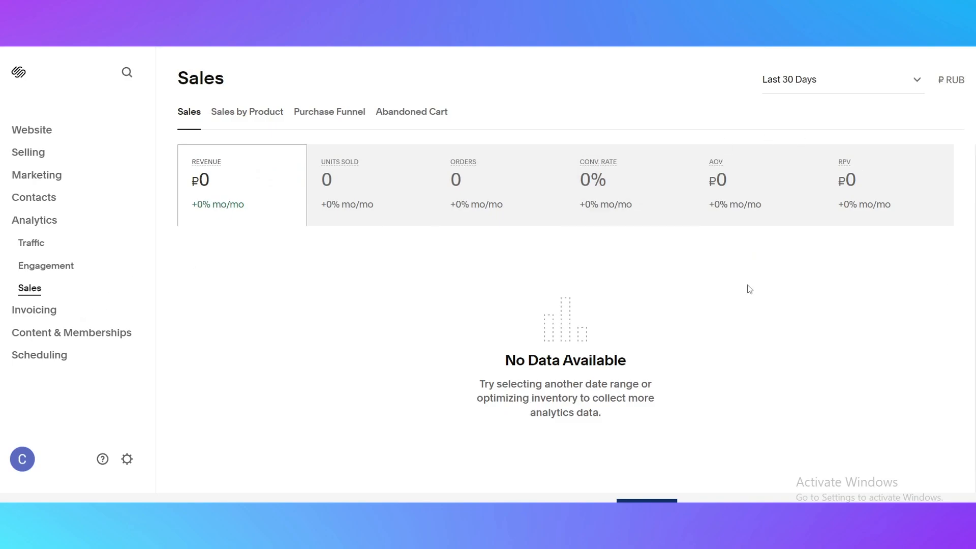
left_click(30, 311)
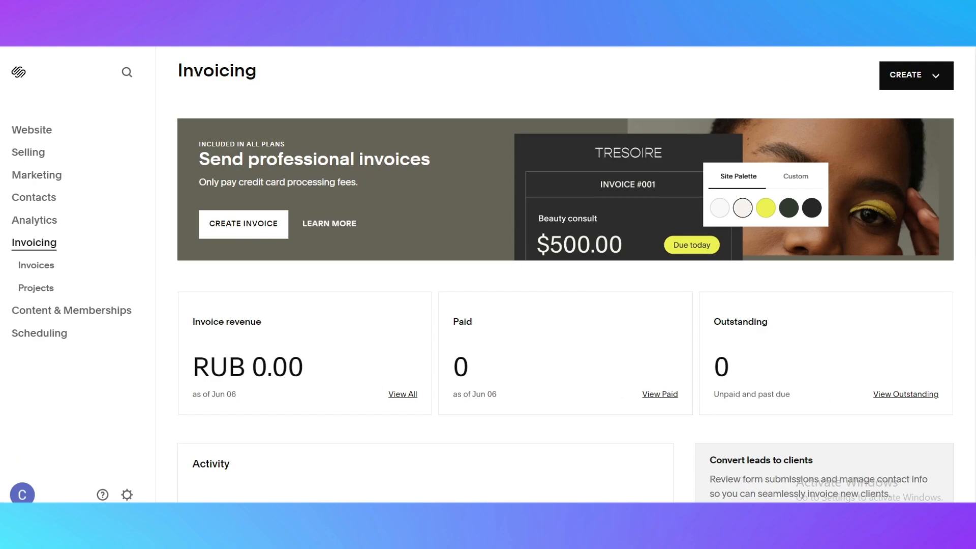
left_click(32, 268)
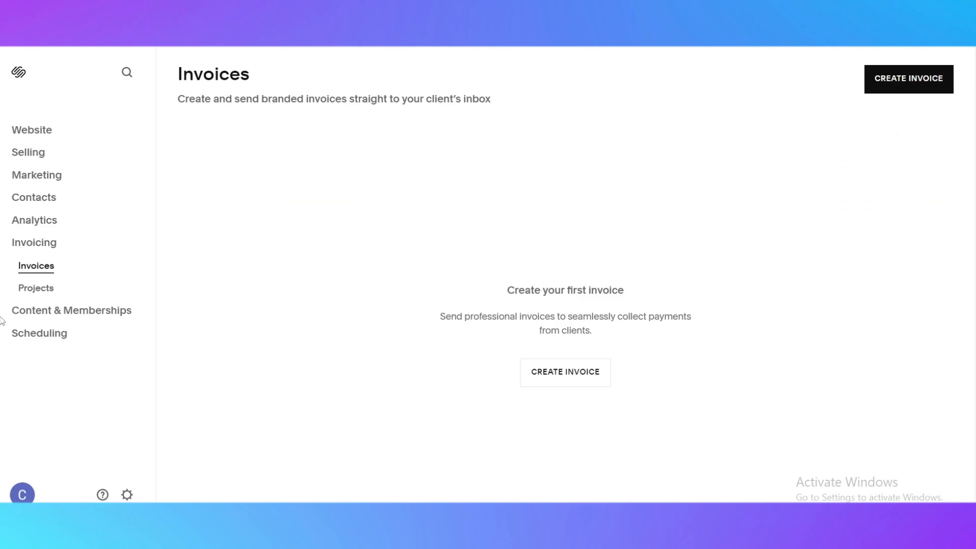
left_click(28, 289)
left_click(26, 313)
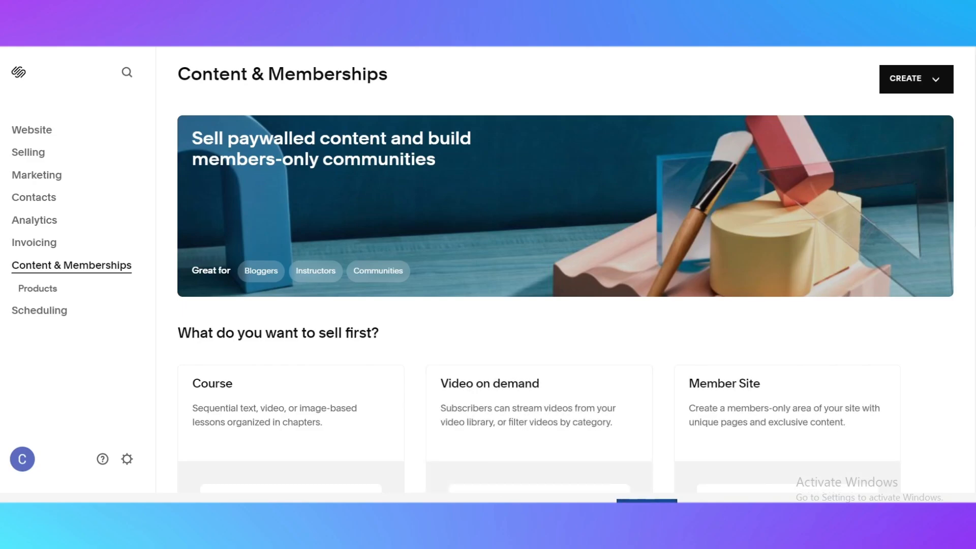
Open the subscription plan selection and review the features of each pricing plan.
left_click(647, 500)
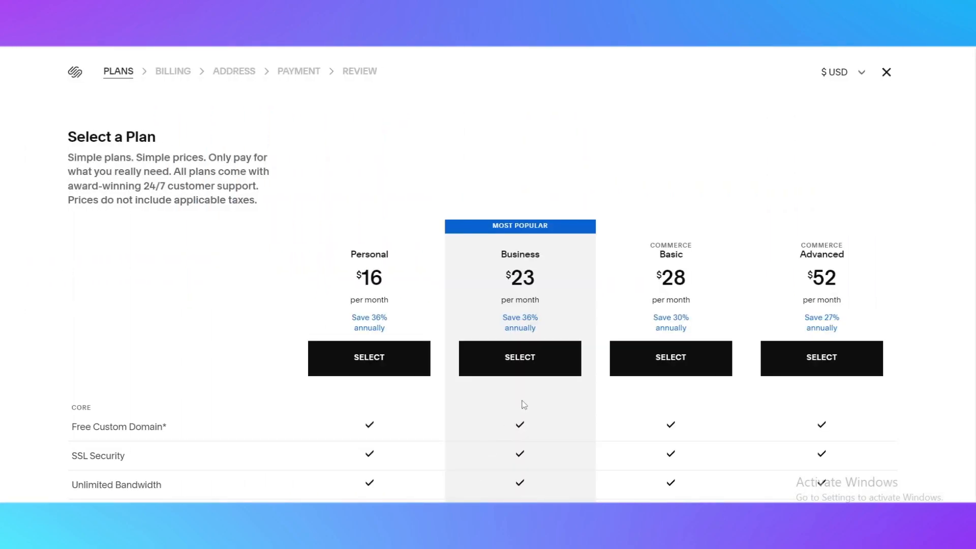
scroll(456, 409, "down", 3)
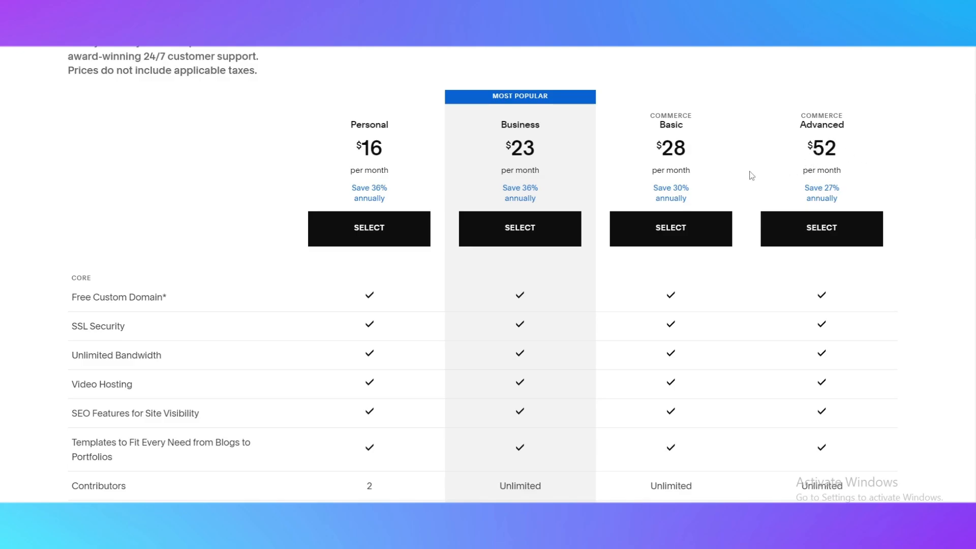
scroll(712, 251, "down", 3)
scroll(452, 406, "up", 5)
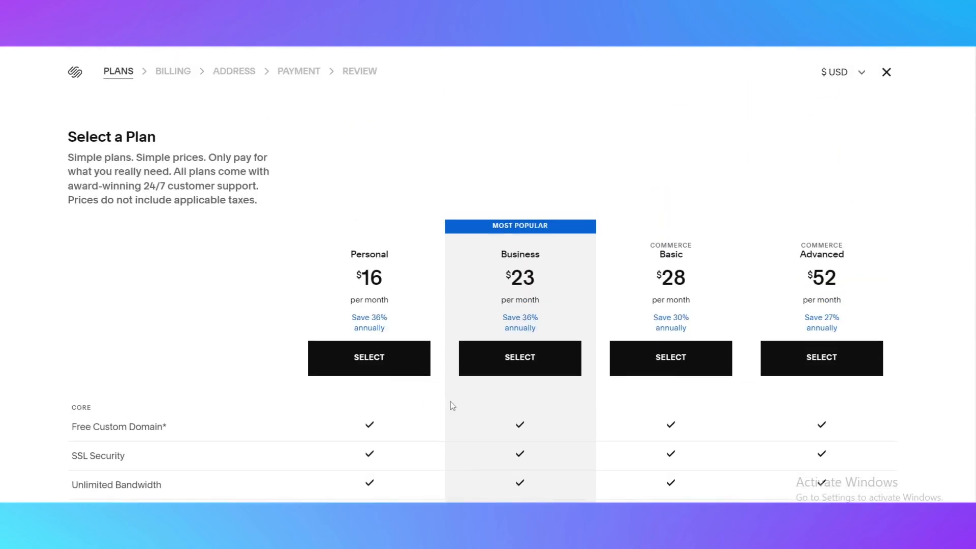
scroll(453, 405, "down", 3)
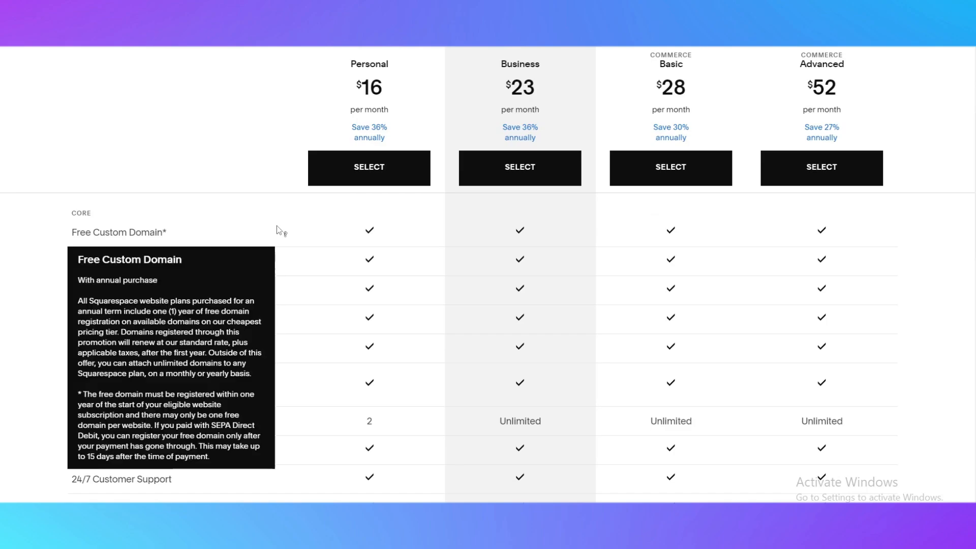
scroll(295, 254, "down", 2)
scroll(627, 300, "up", 5)
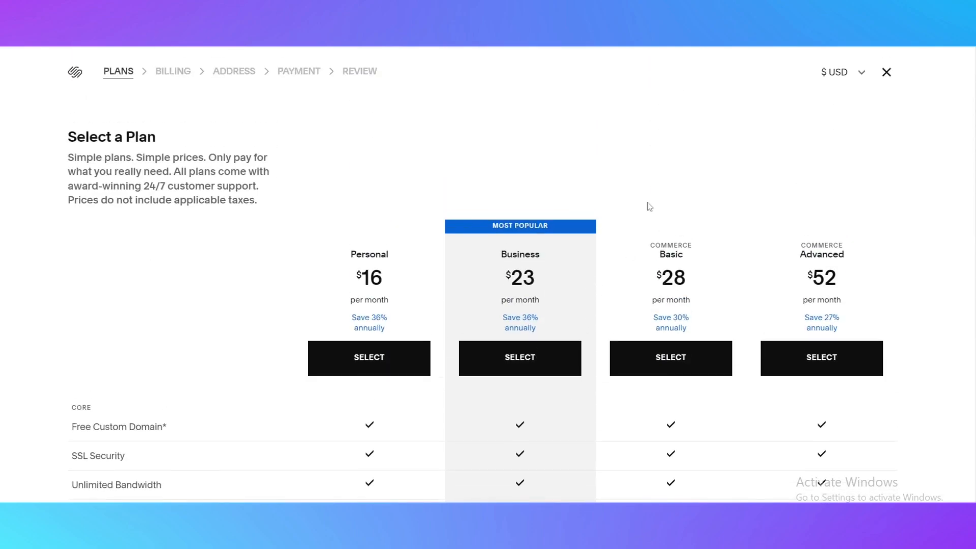
scroll(608, 220, "down", 6)
scroll(478, 389, "down", 3)
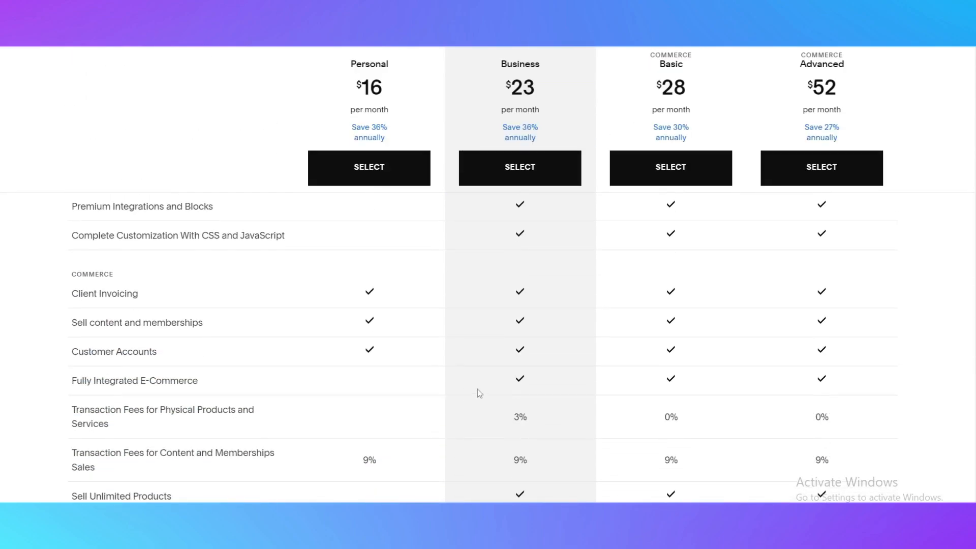
scroll(283, 312, "down", 2)
scroll(289, 300, "up", 8)
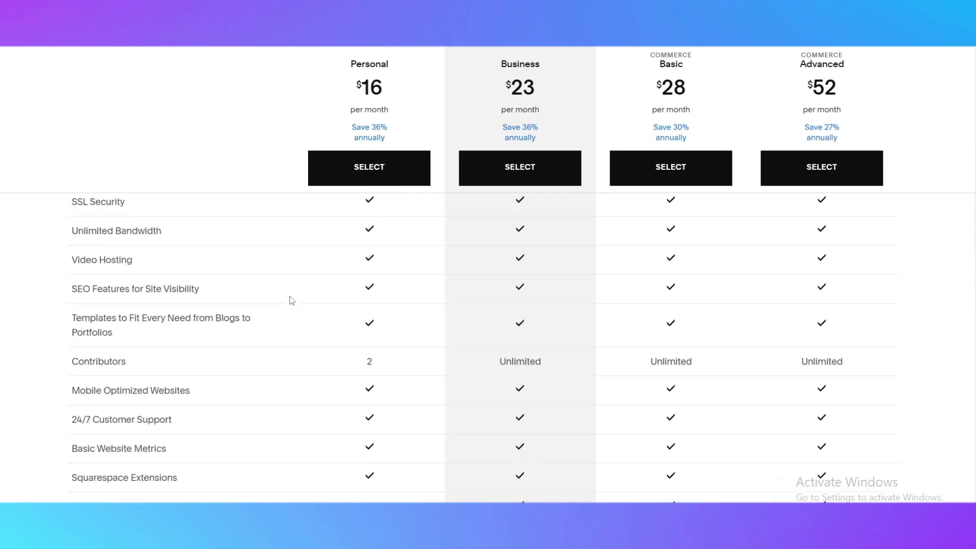
scroll(260, 341, "down", 12)
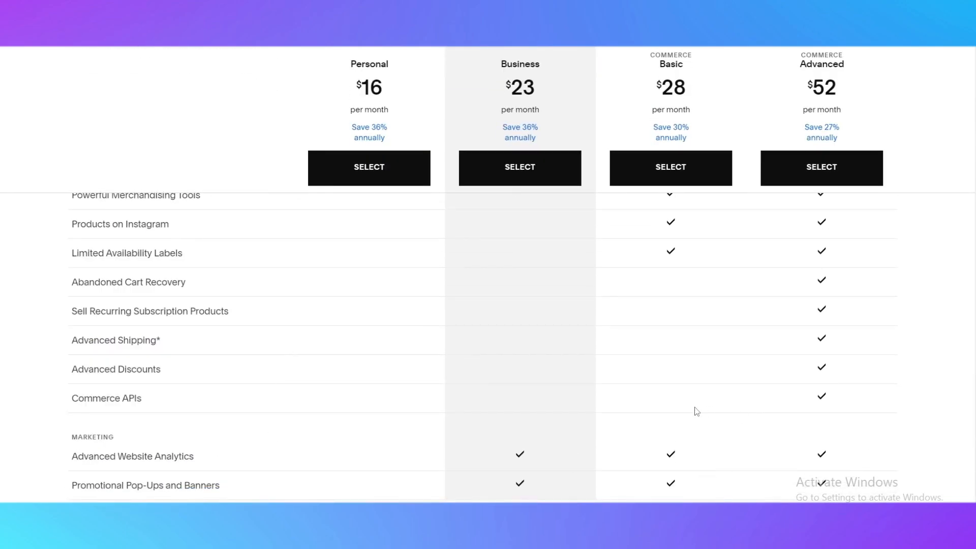
scroll(696, 411, "up", 10)
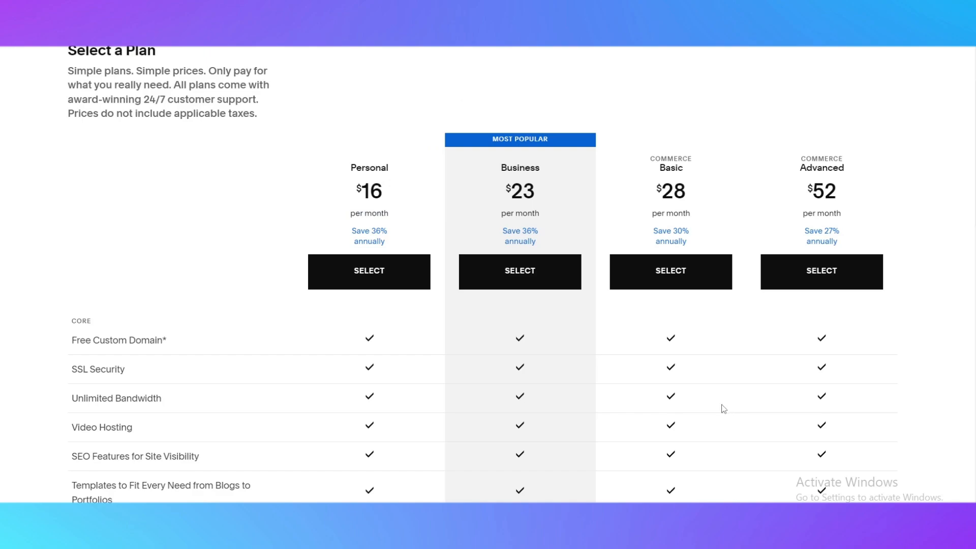